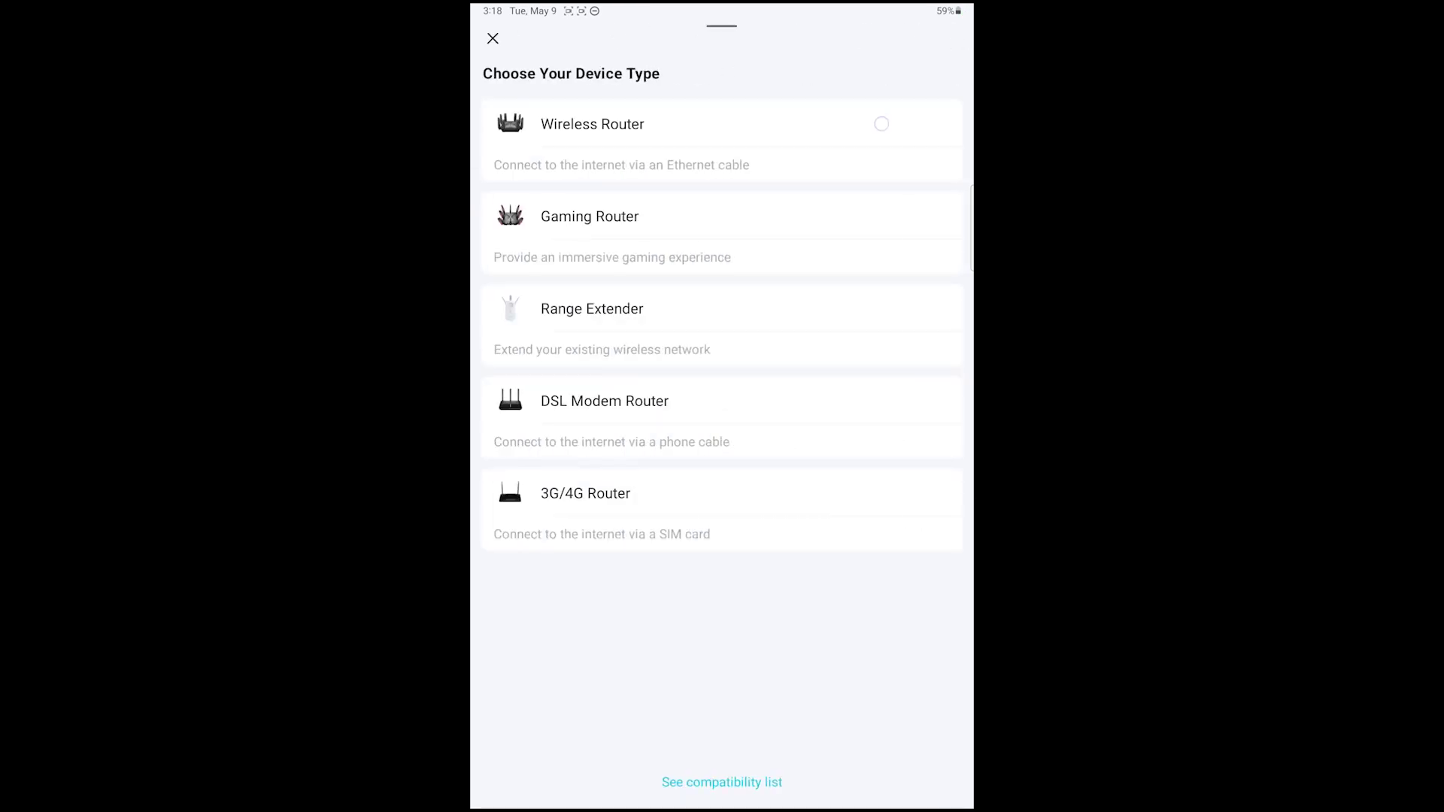
Choose Wireless Router > Standard Routers and complete the hardware hookup steps through the LED check
click(880, 124)
click(542, 142)
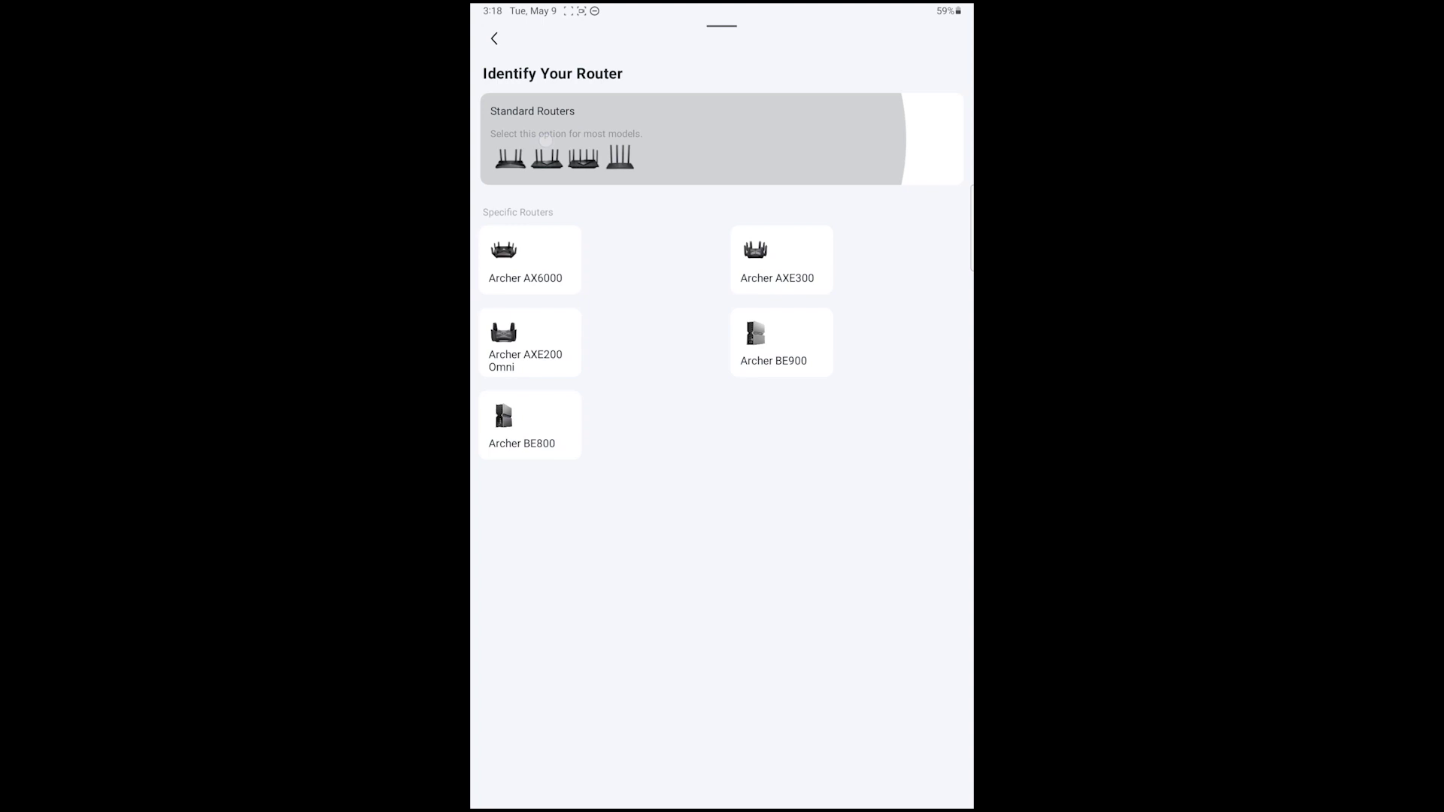
click(633, 740)
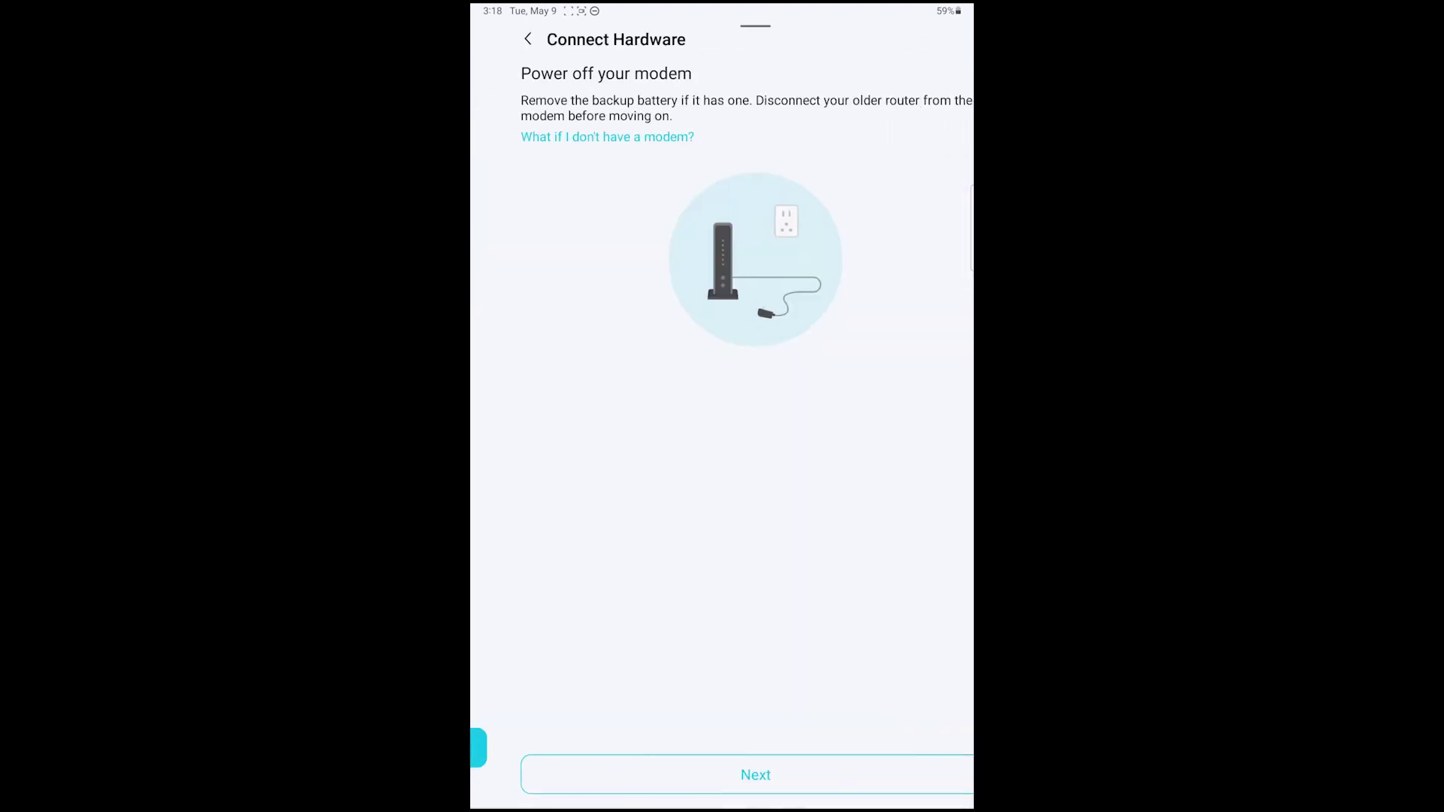
click(744, 773)
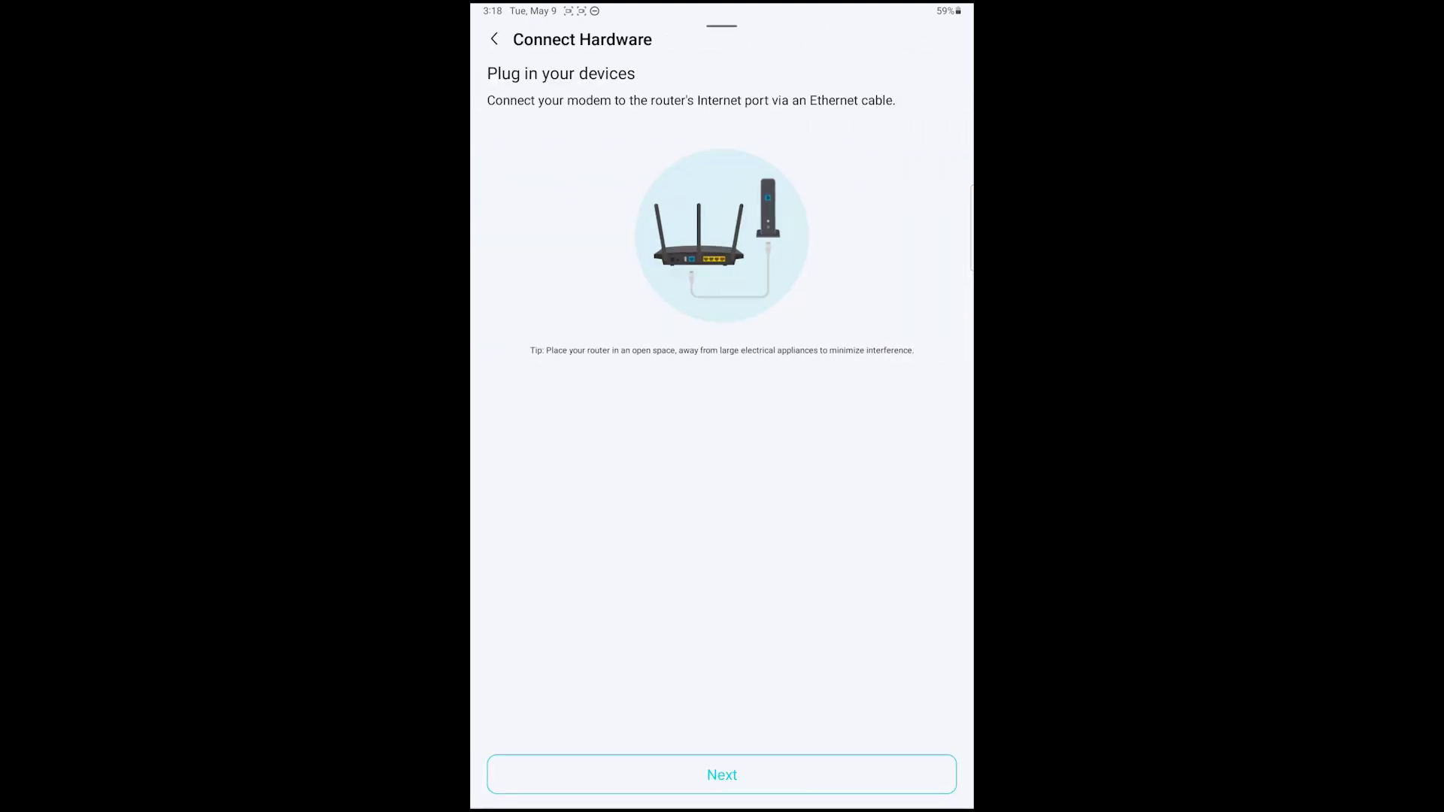
click(734, 775)
click(730, 770)
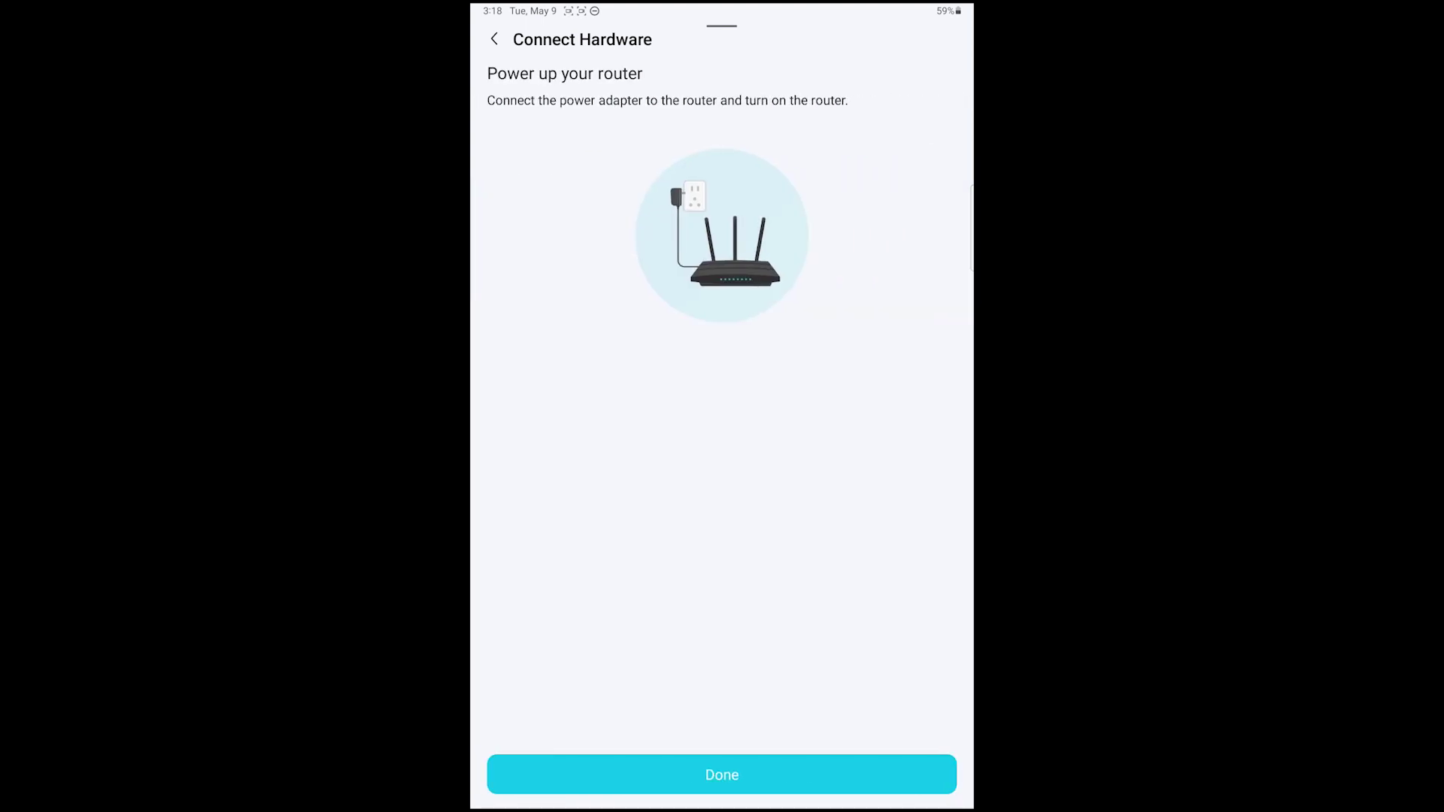
click(595, 774)
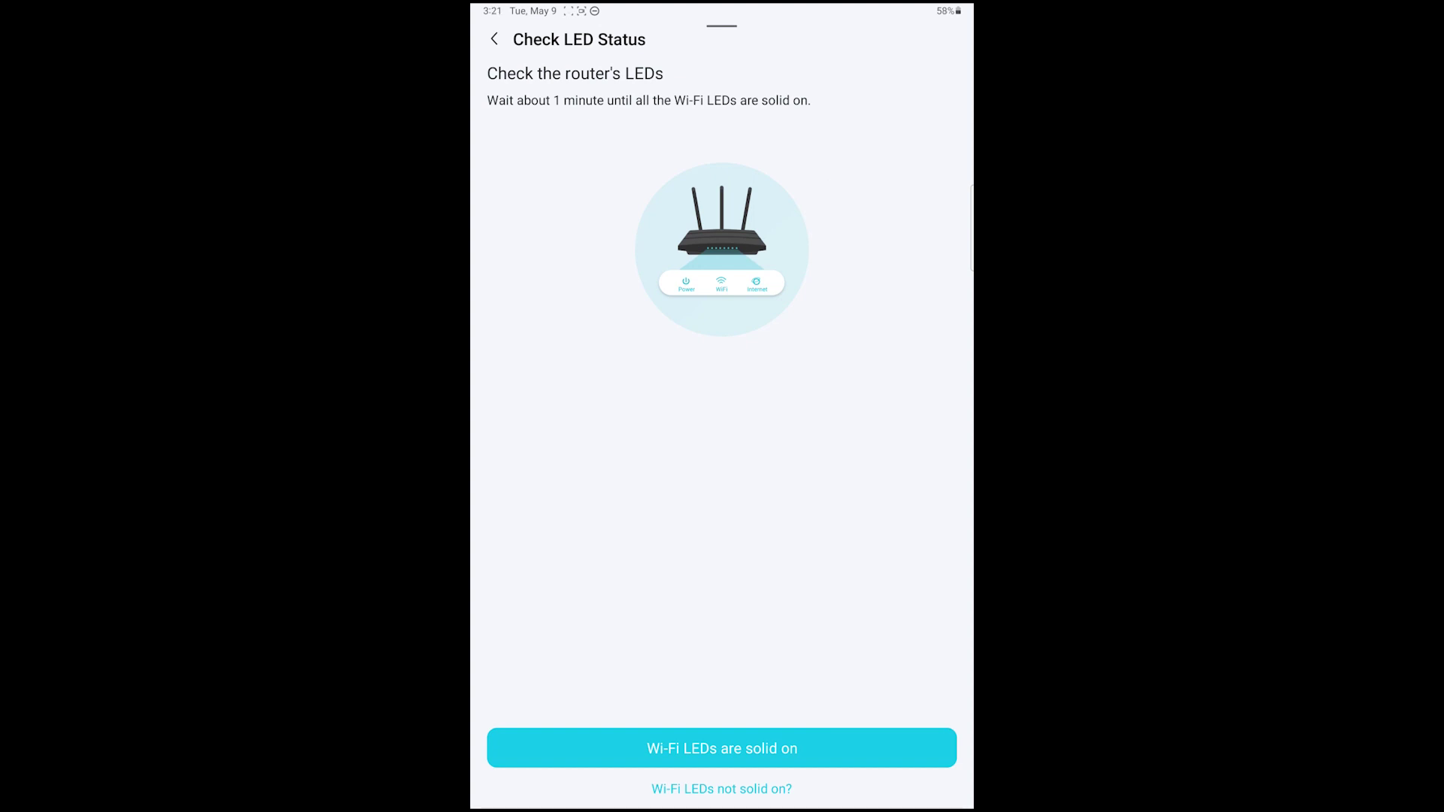
Confirm the Wi-Fi LEDs are solid, scan the router label's QR code, and allow camera access
click(866, 733)
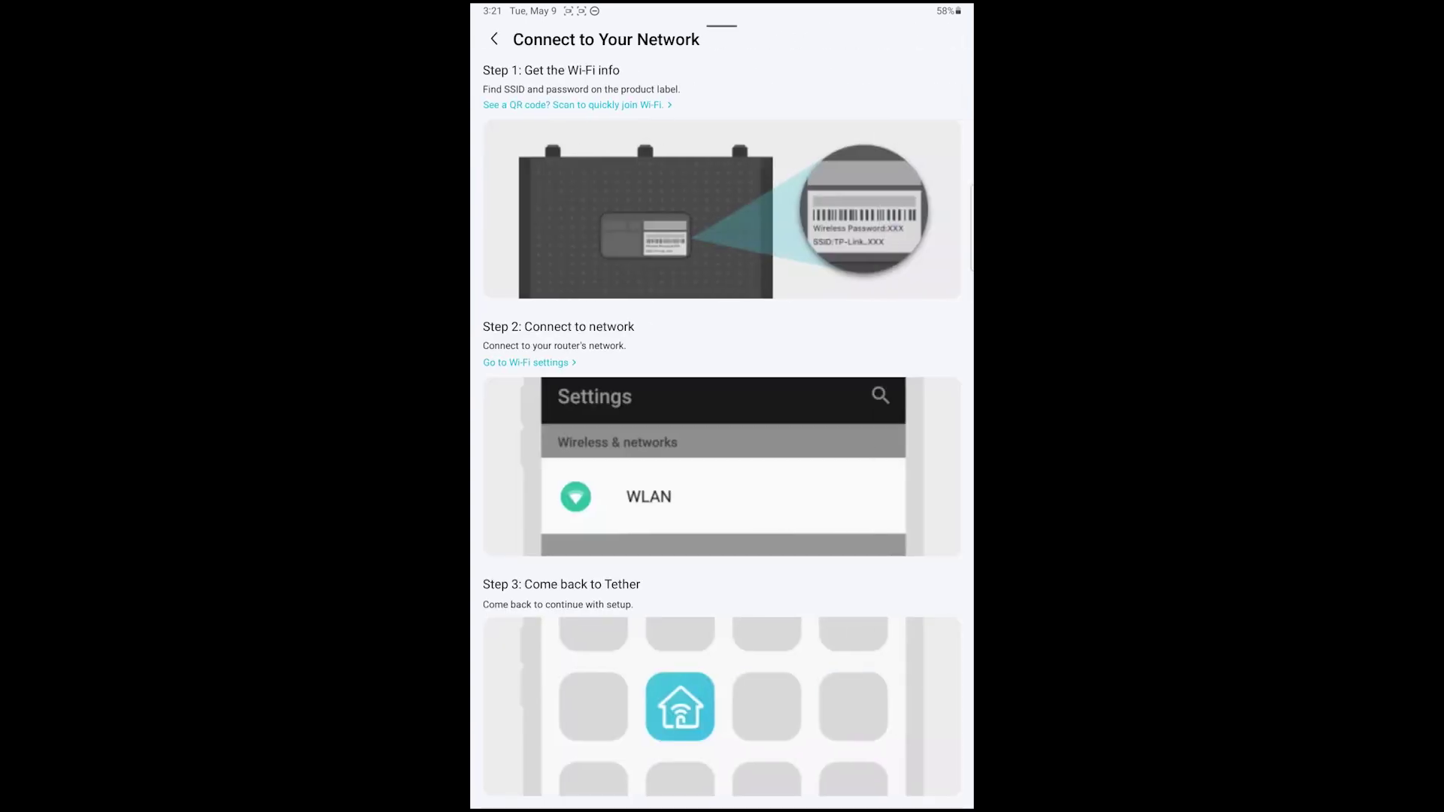
click(543, 105)
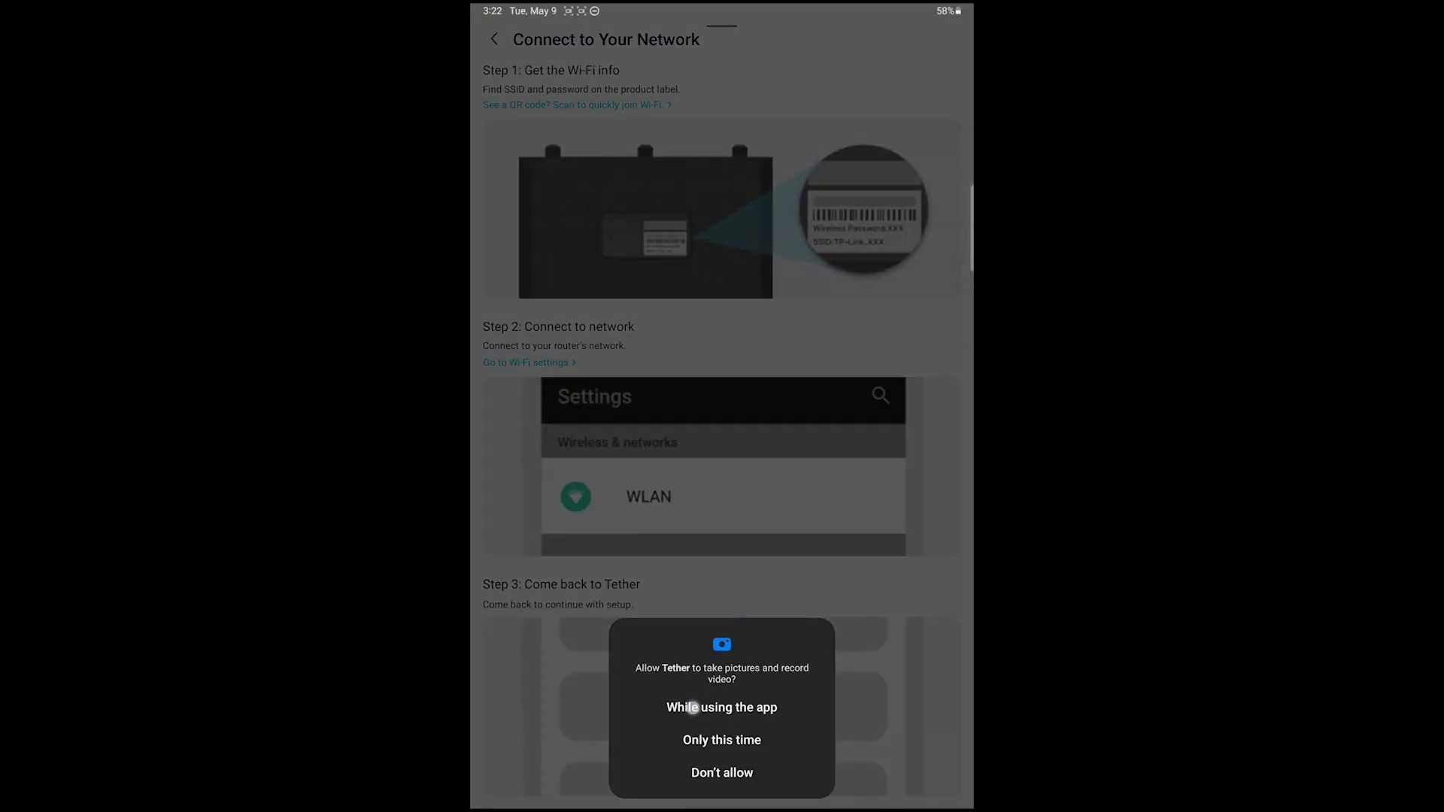
click(722, 710)
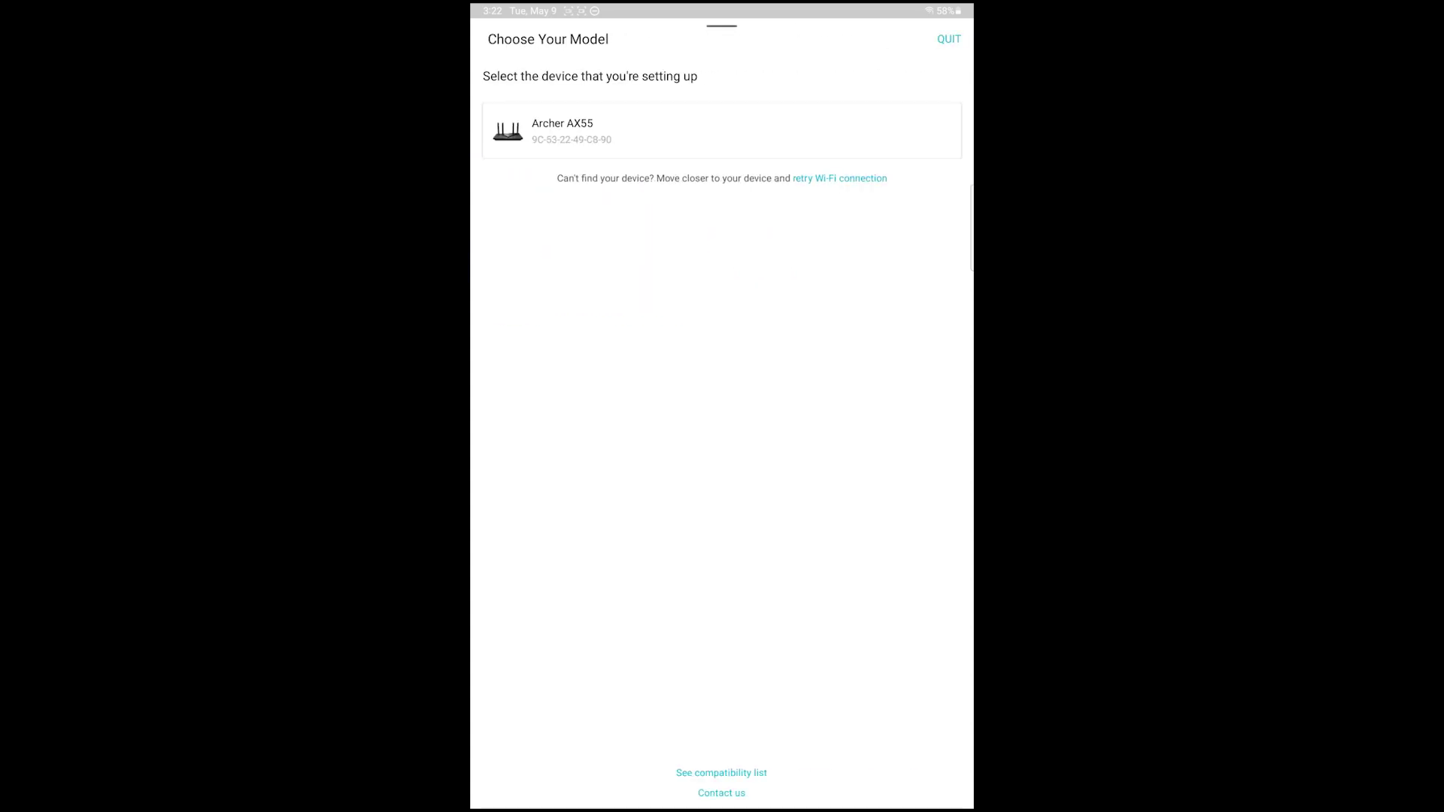
Select Archer AX55 and create its local admin password
click(660, 130)
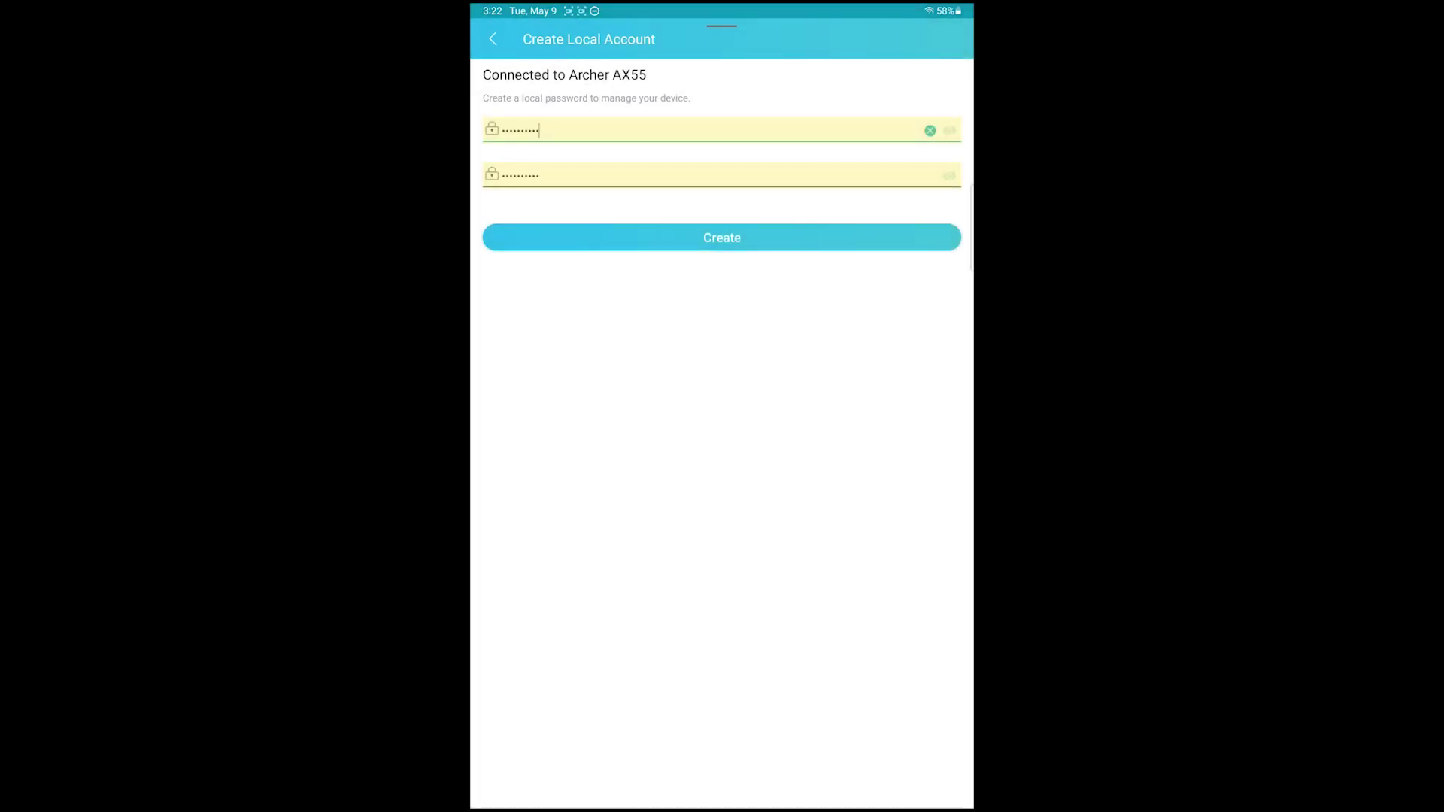
click(722, 237)
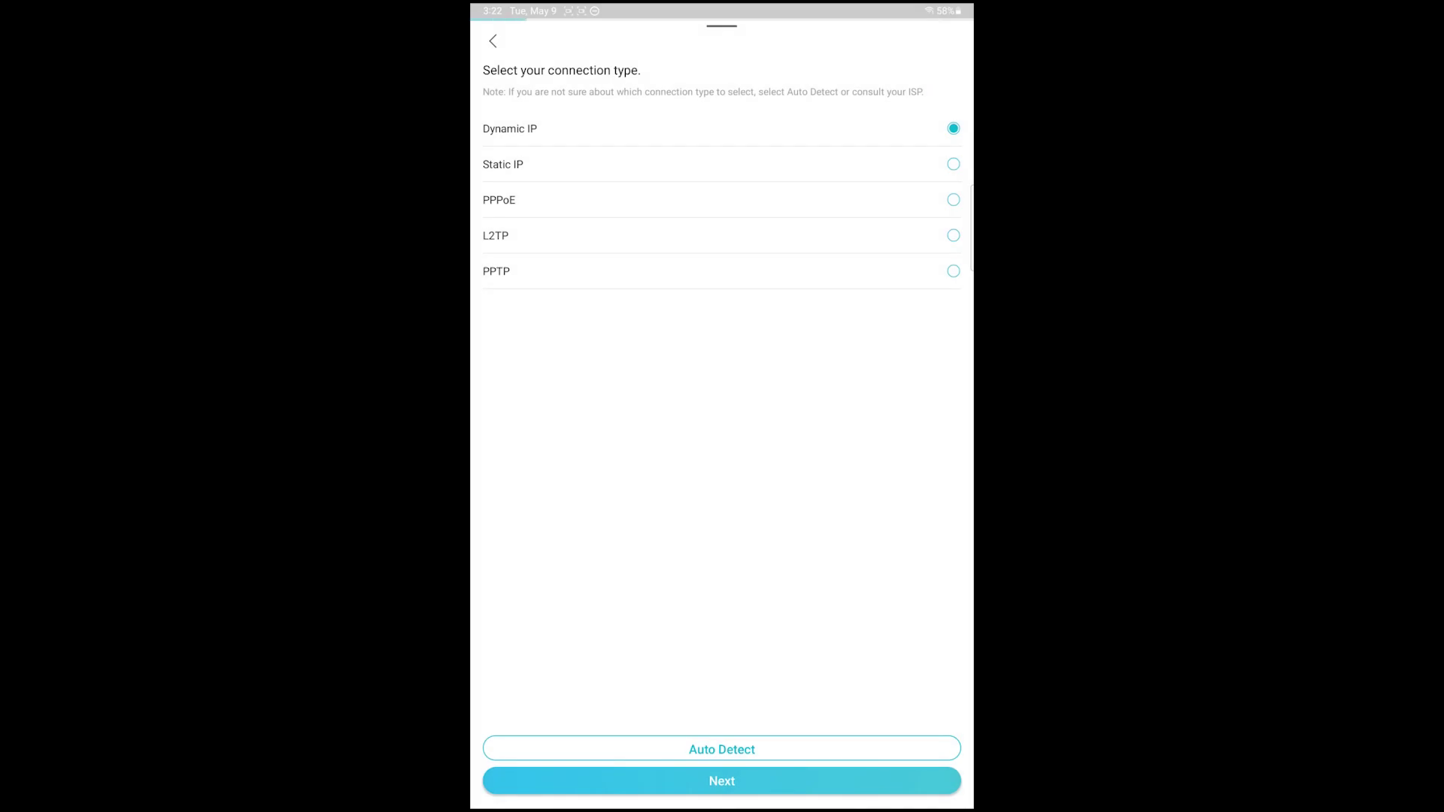
click(722, 750)
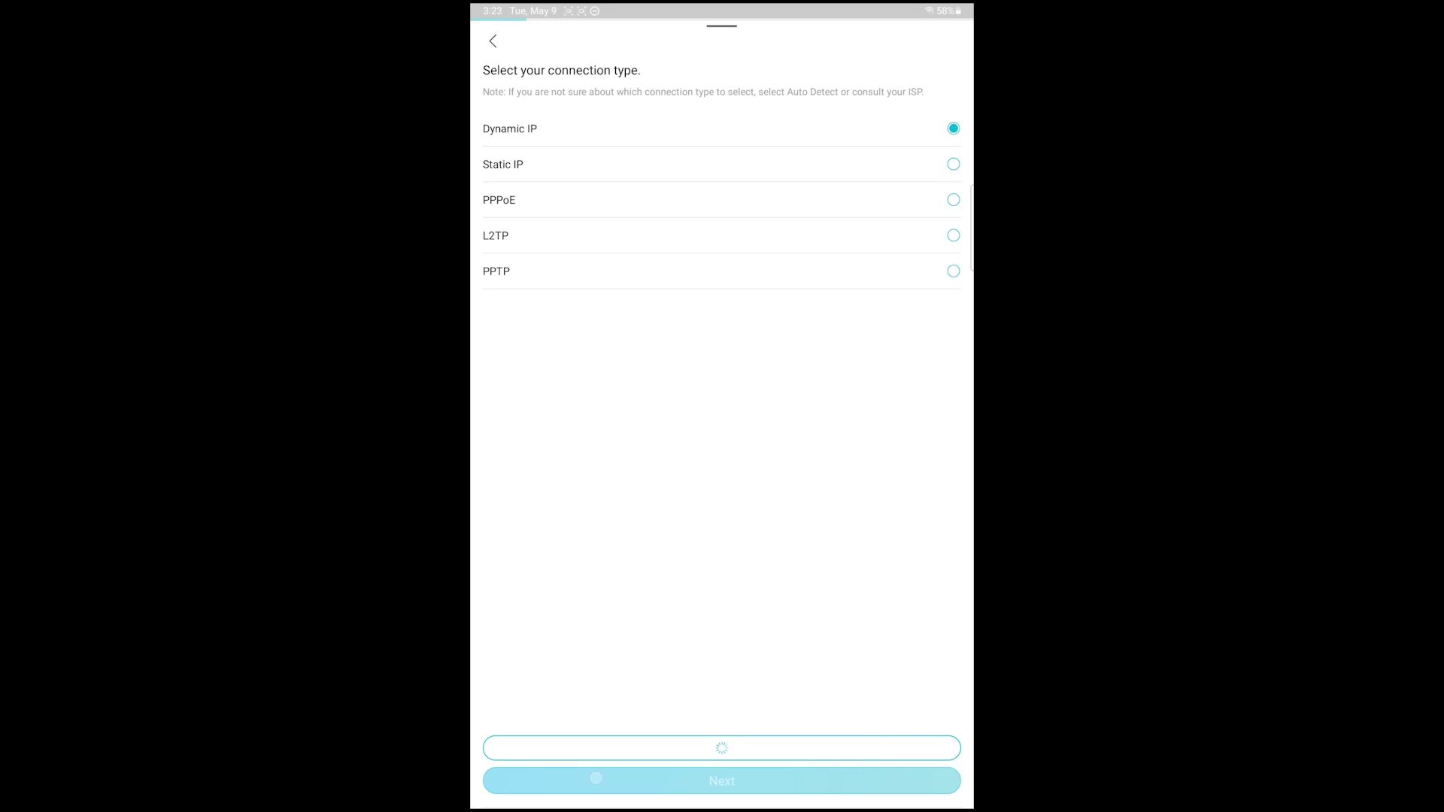
click(574, 142)
click(594, 173)
click(549, 130)
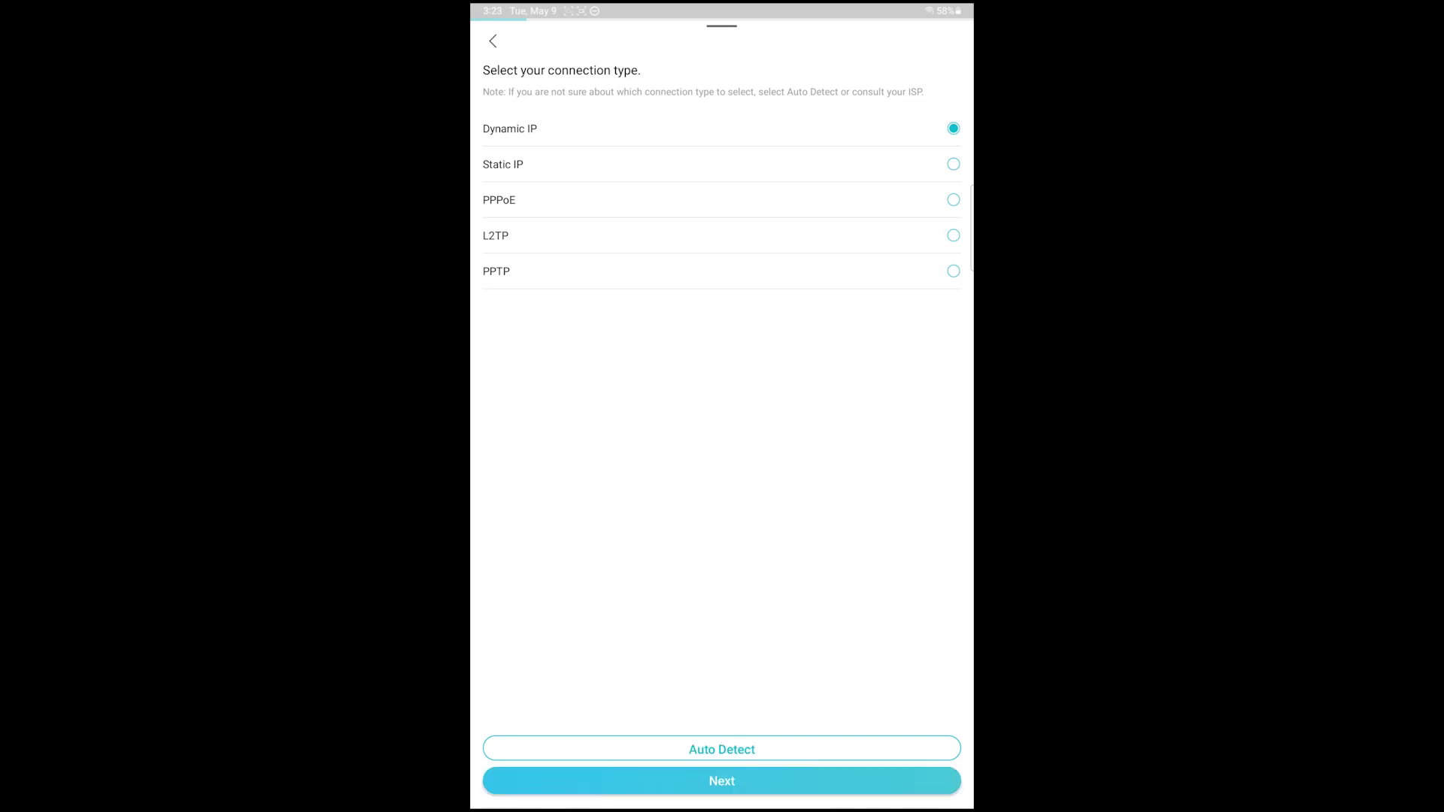
Accept Dynamic IP, save IPTV/VLAN as off, keep the MAC address, and edit the Wi-Fi name
click(866, 778)
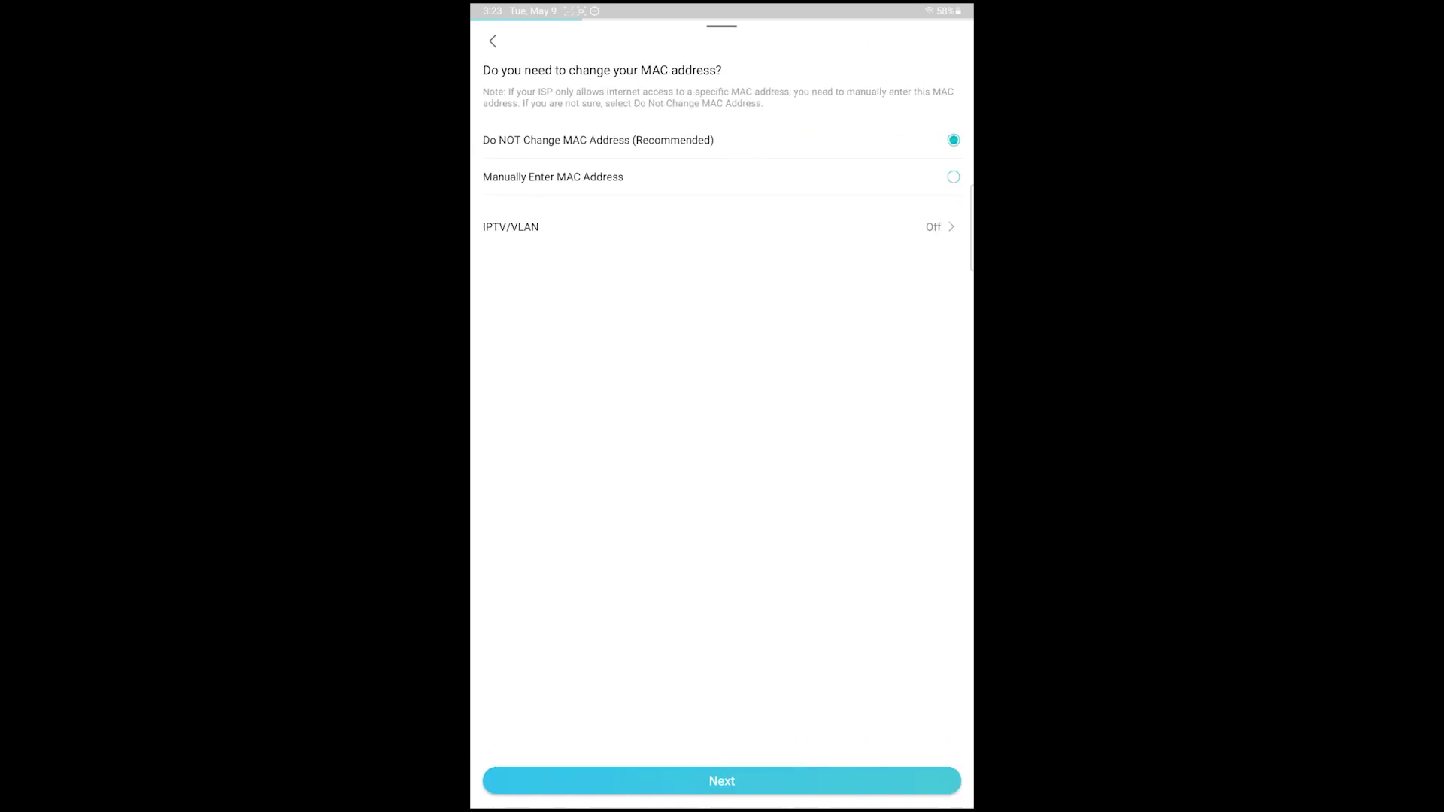
click(558, 222)
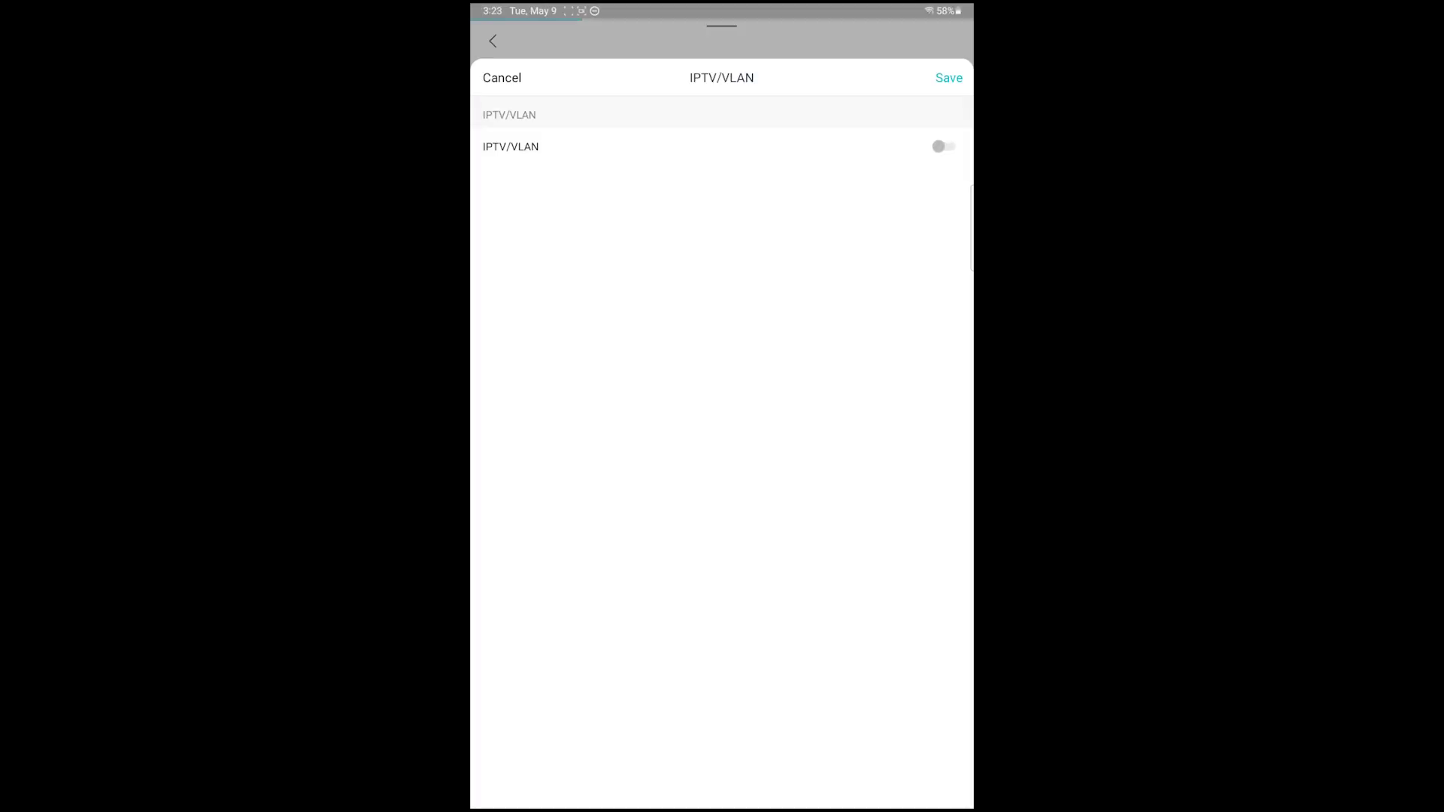
click(658, 36)
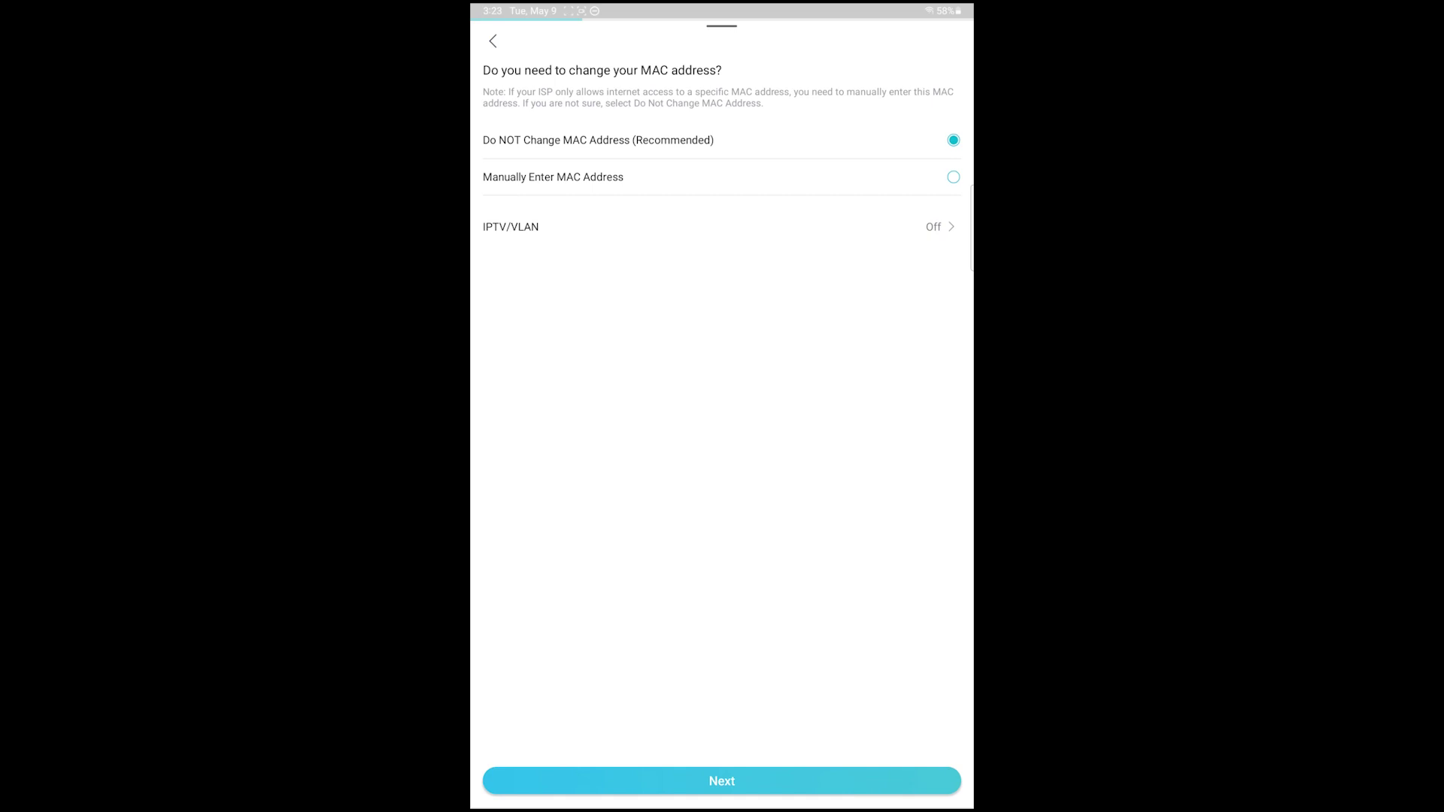
click(524, 238)
click(926, 137)
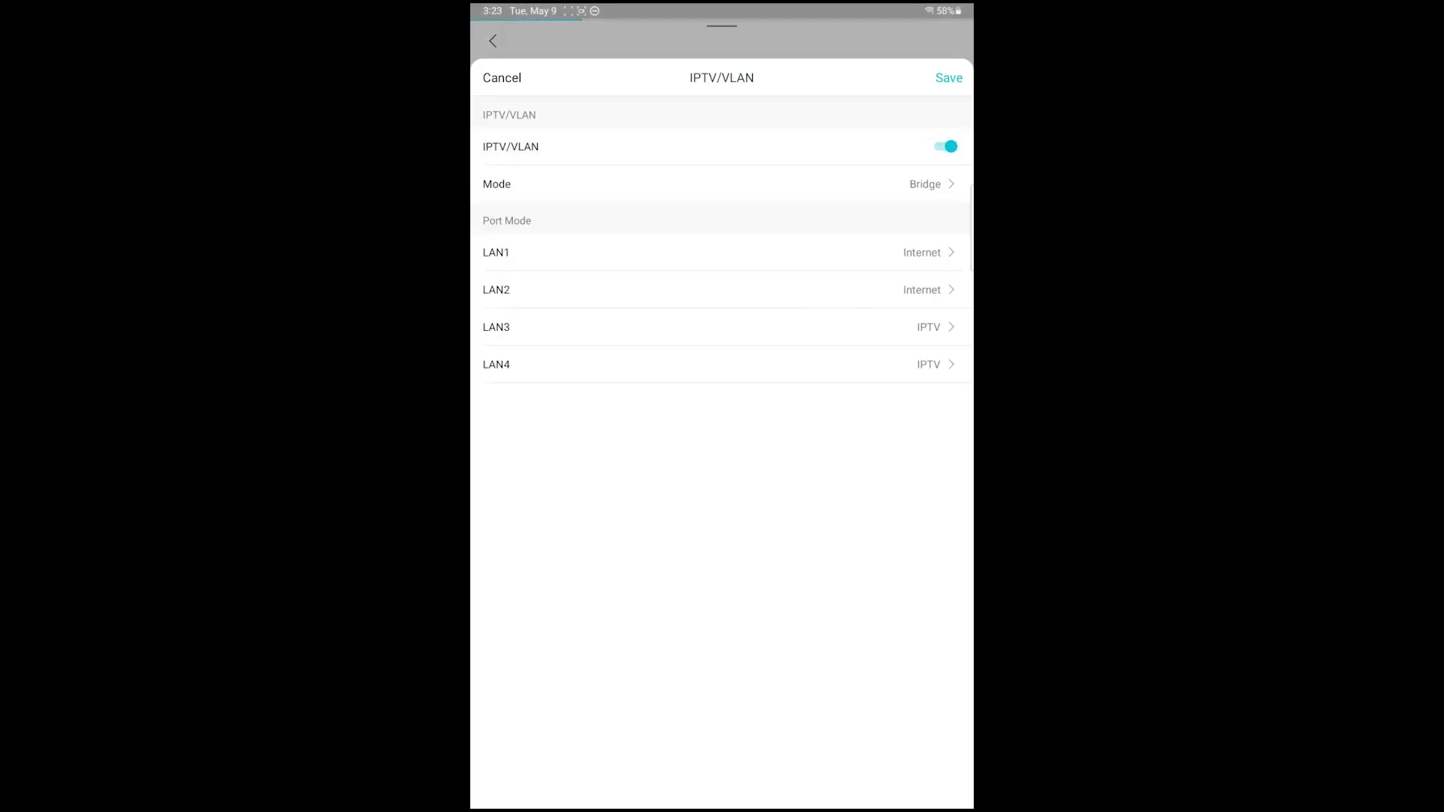
click(945, 146)
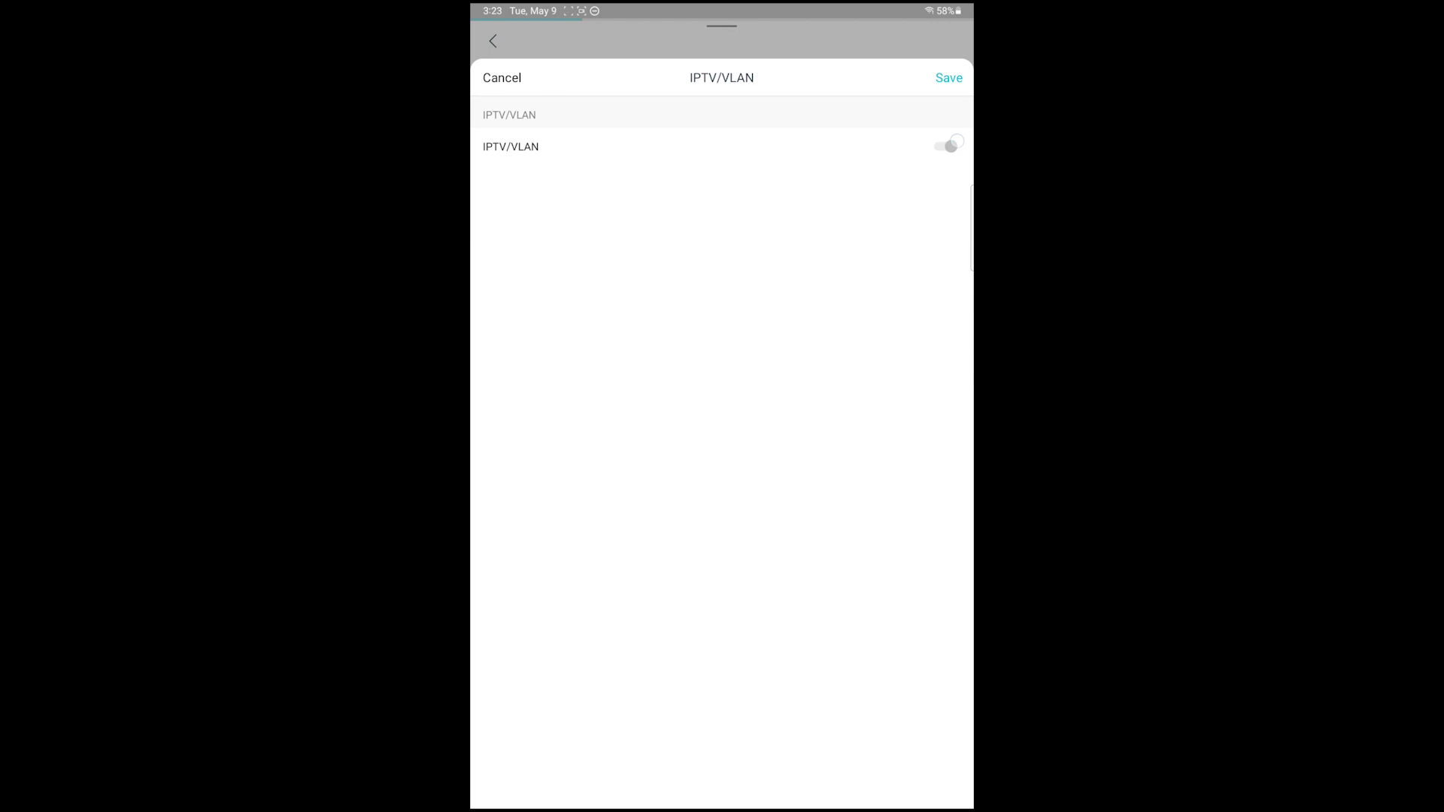
click(949, 79)
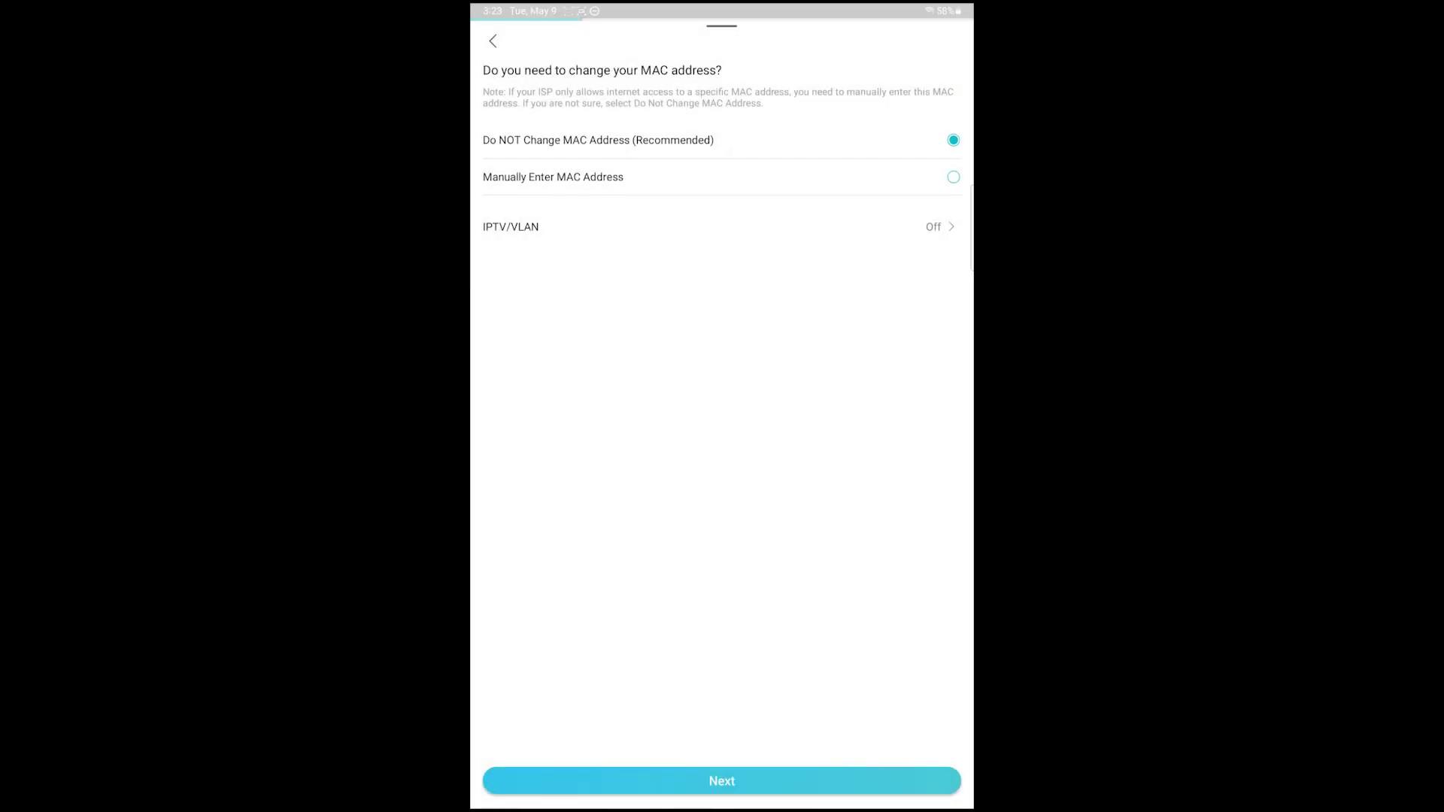
click(722, 782)
click(913, 184)
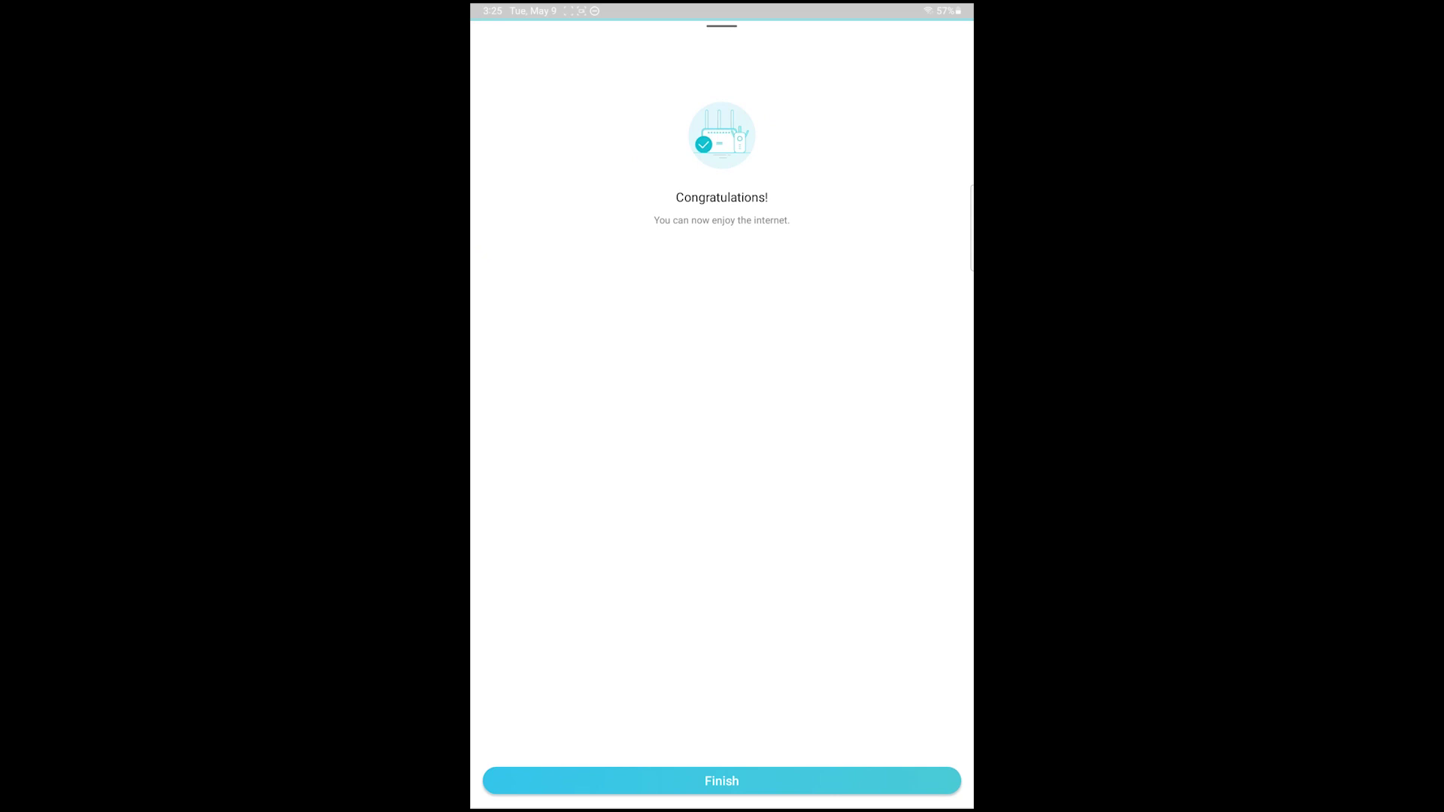
Finish quick setup and browse the connected clients and security pages, dismissing the HomeShield Pro promotion
click(647, 780)
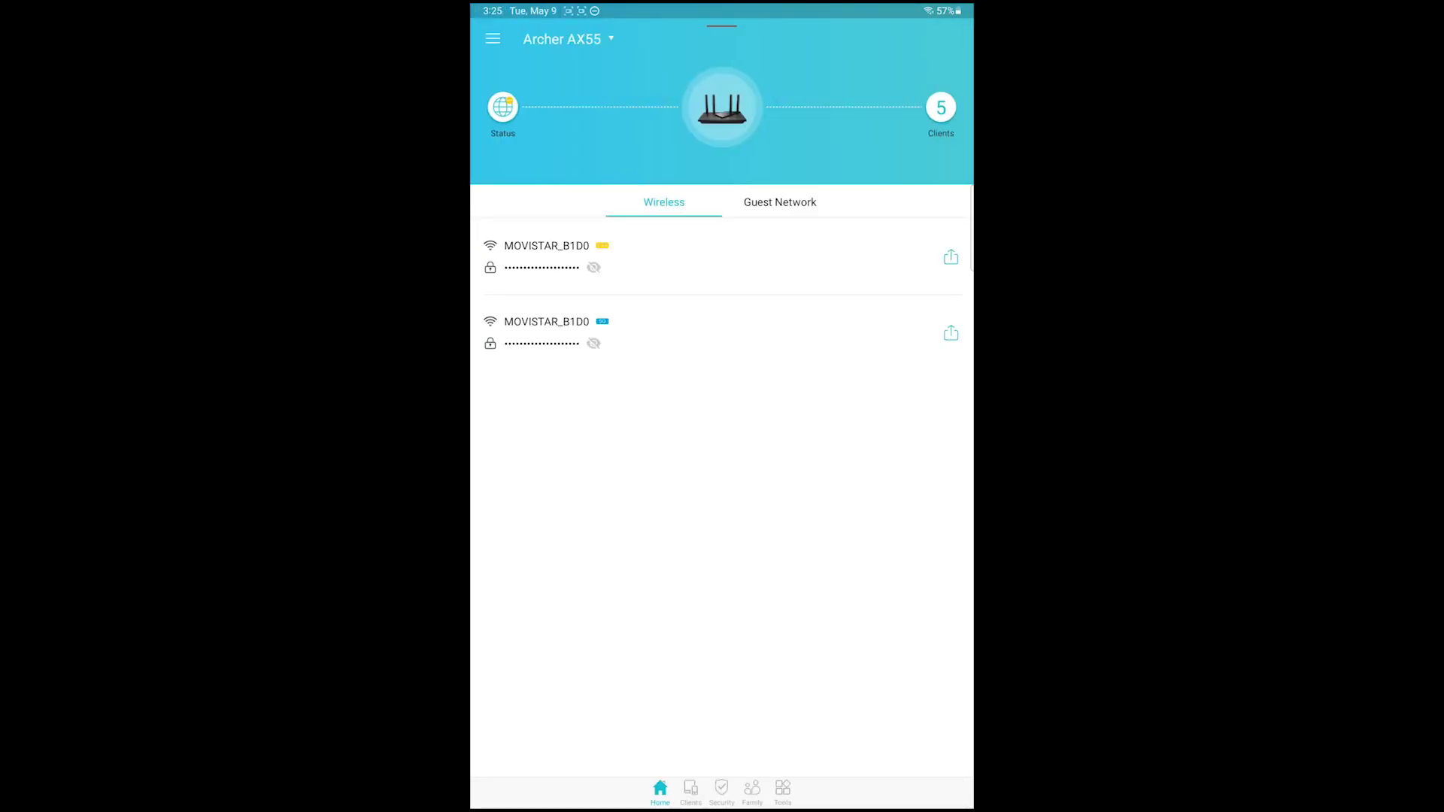
click(690, 789)
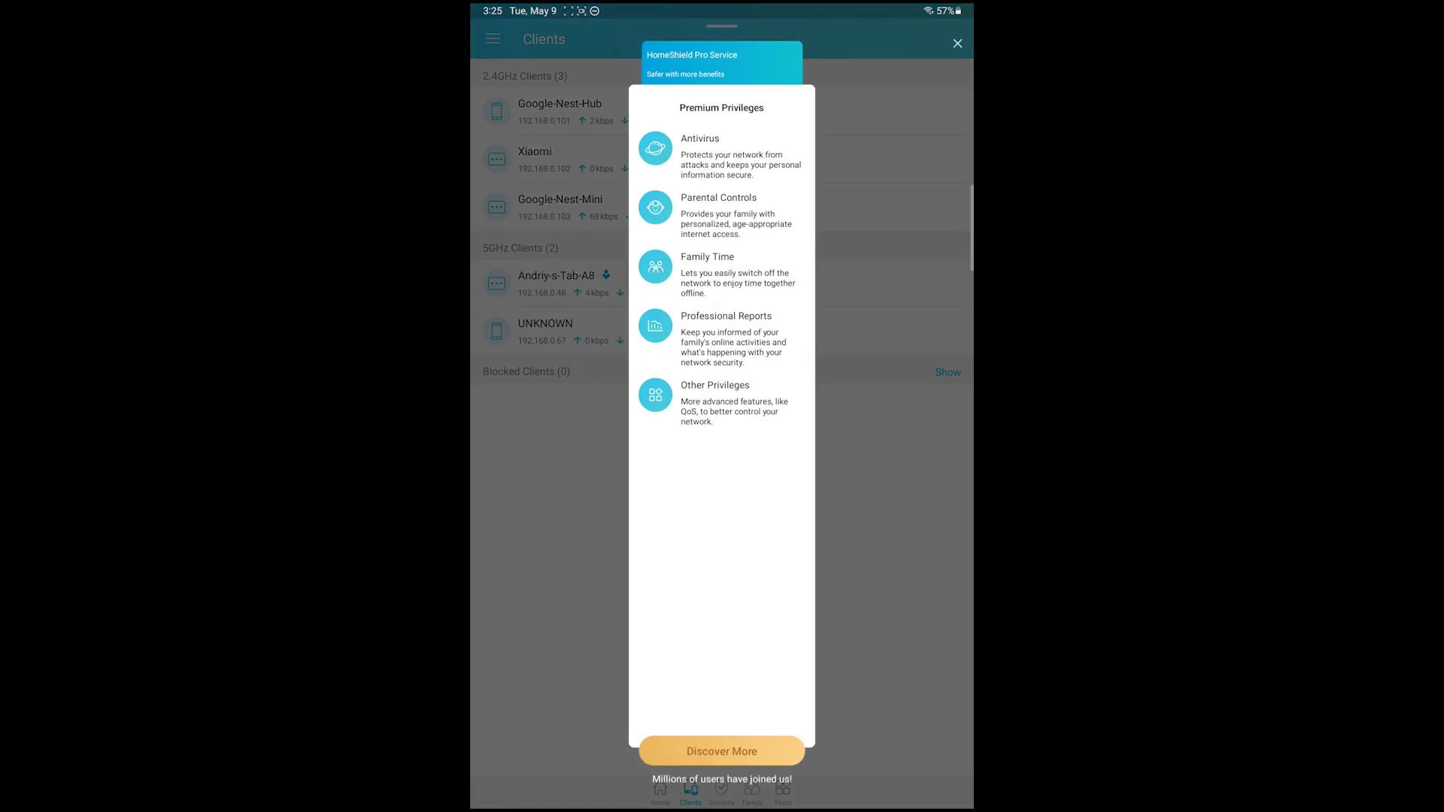
click(922, 102)
click(721, 788)
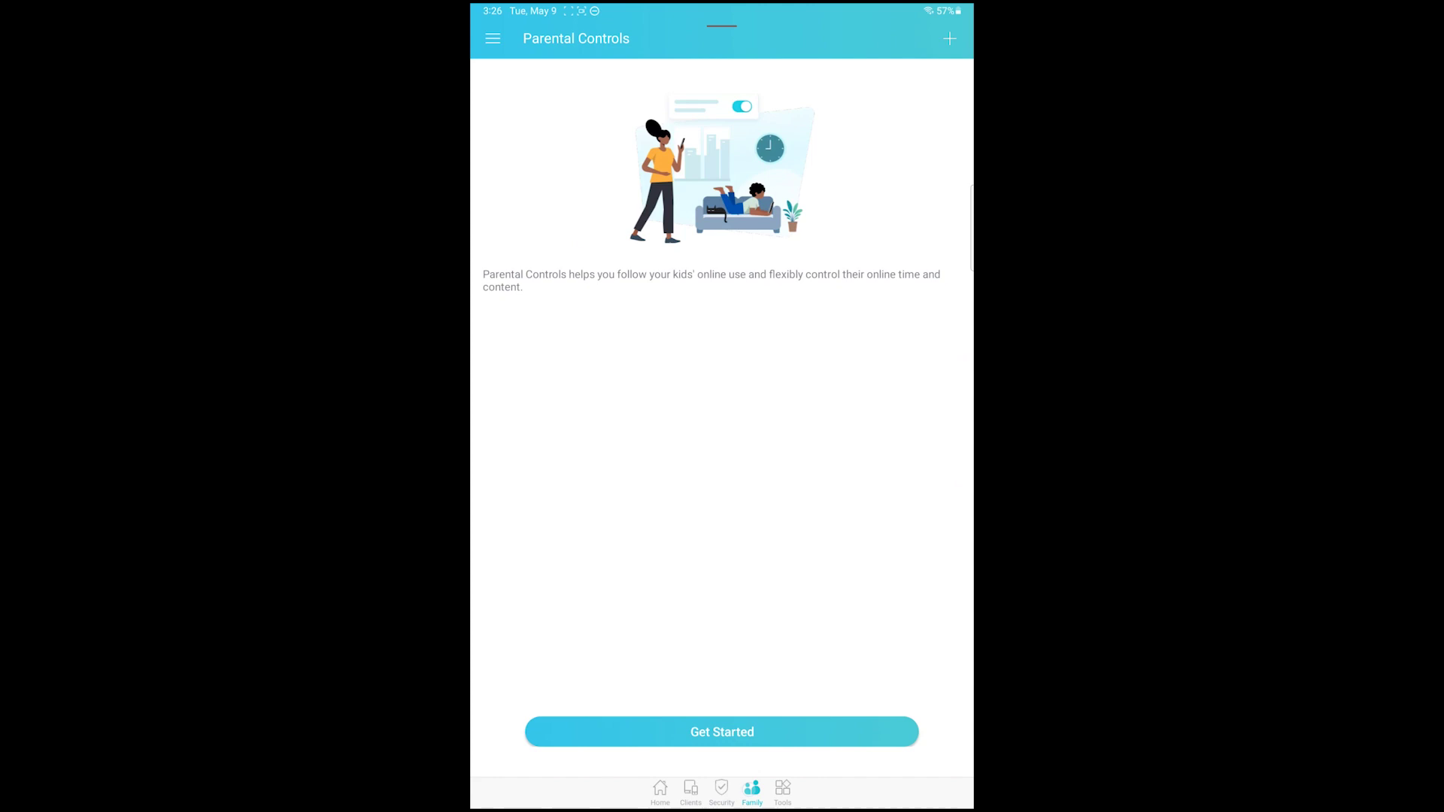
click(783, 788)
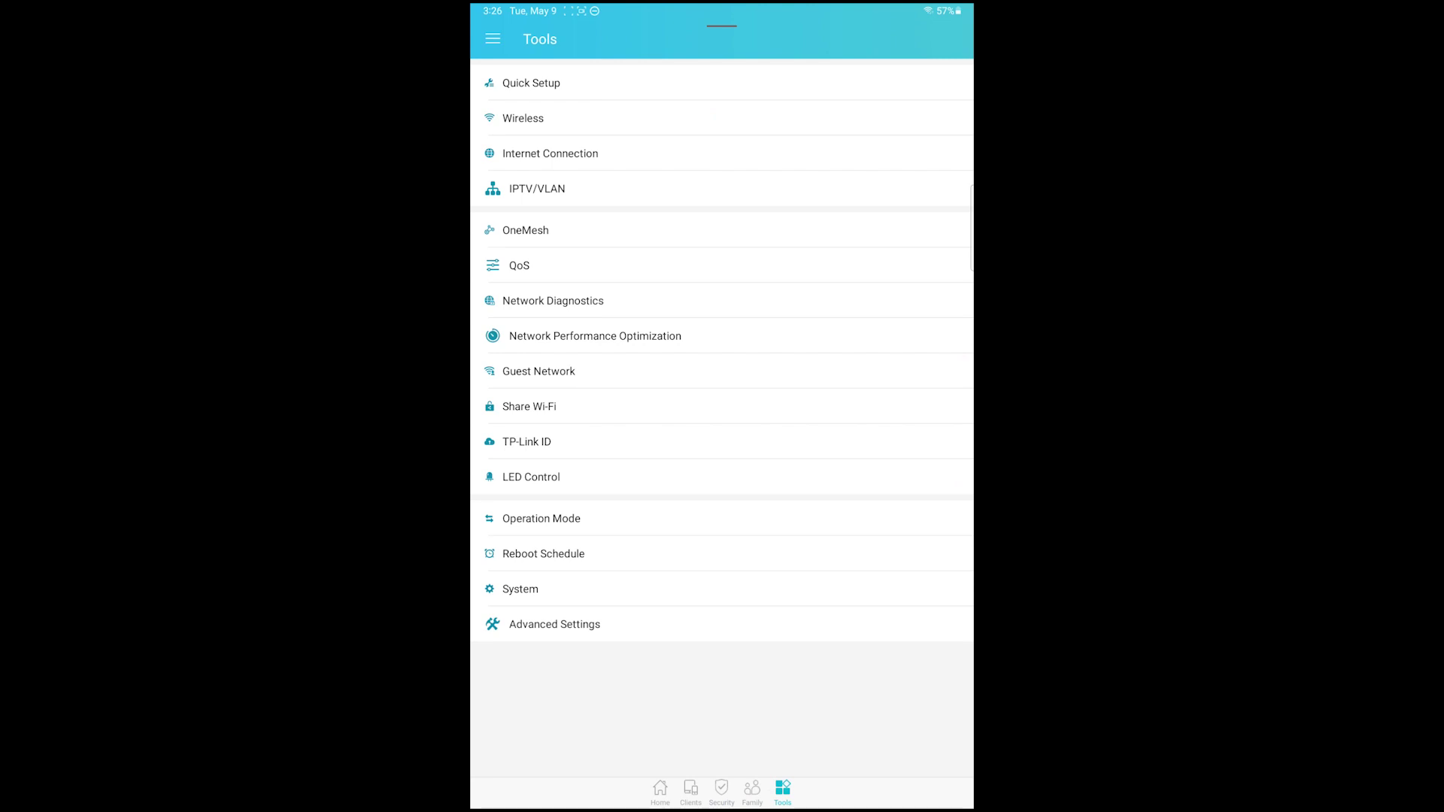
click(885, 624)
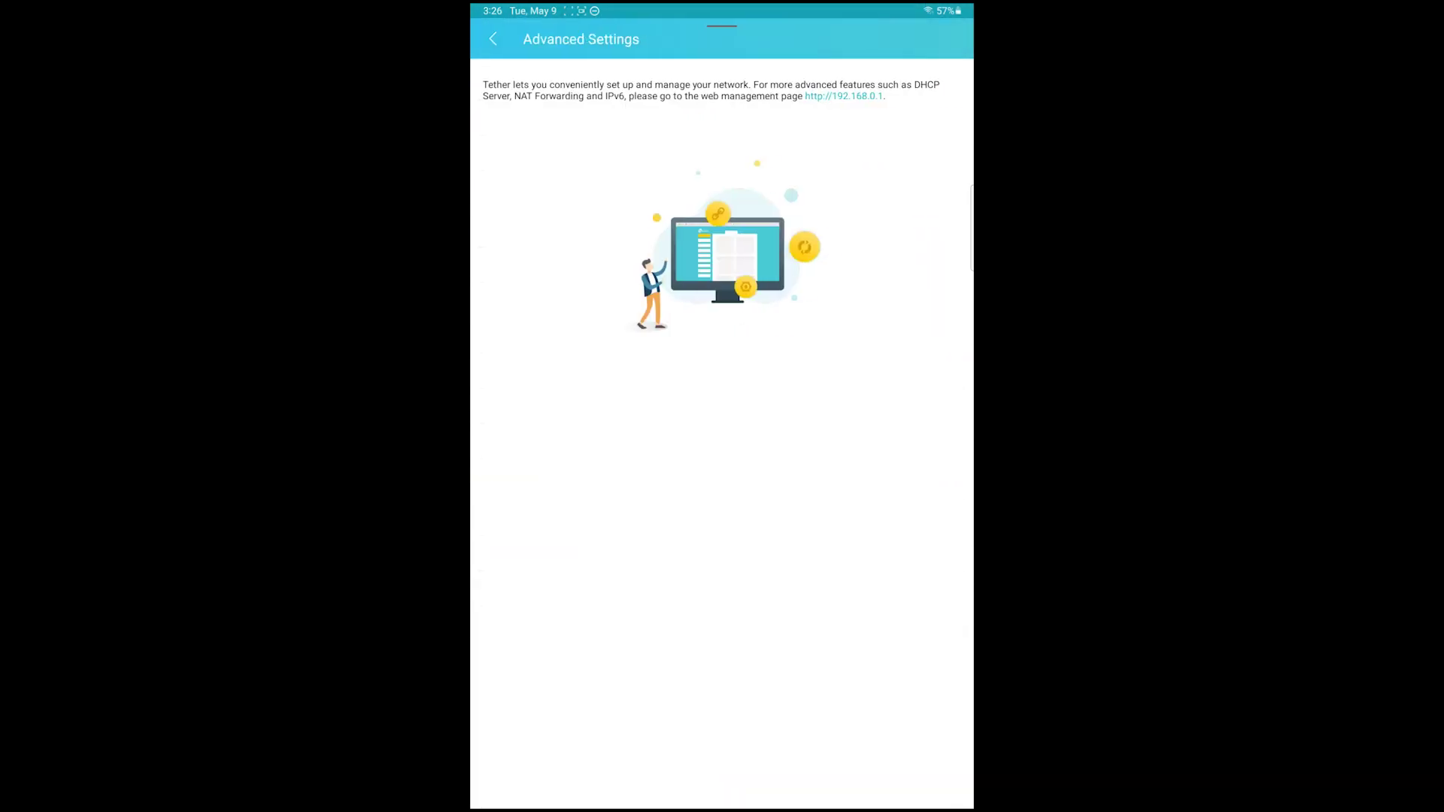
click(842, 96)
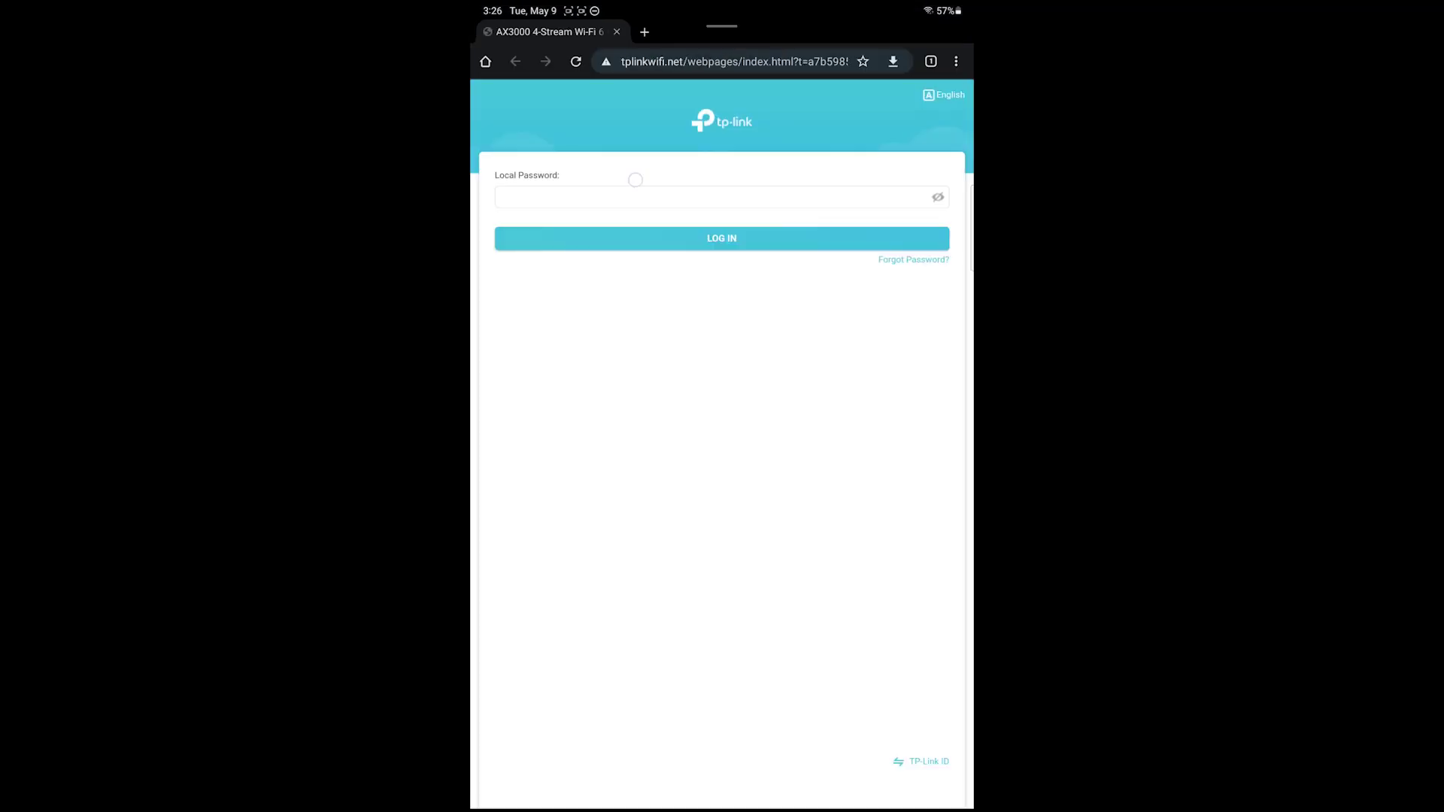
Log in to the router's web management page with the saved local password
click(721, 197)
click(721, 780)
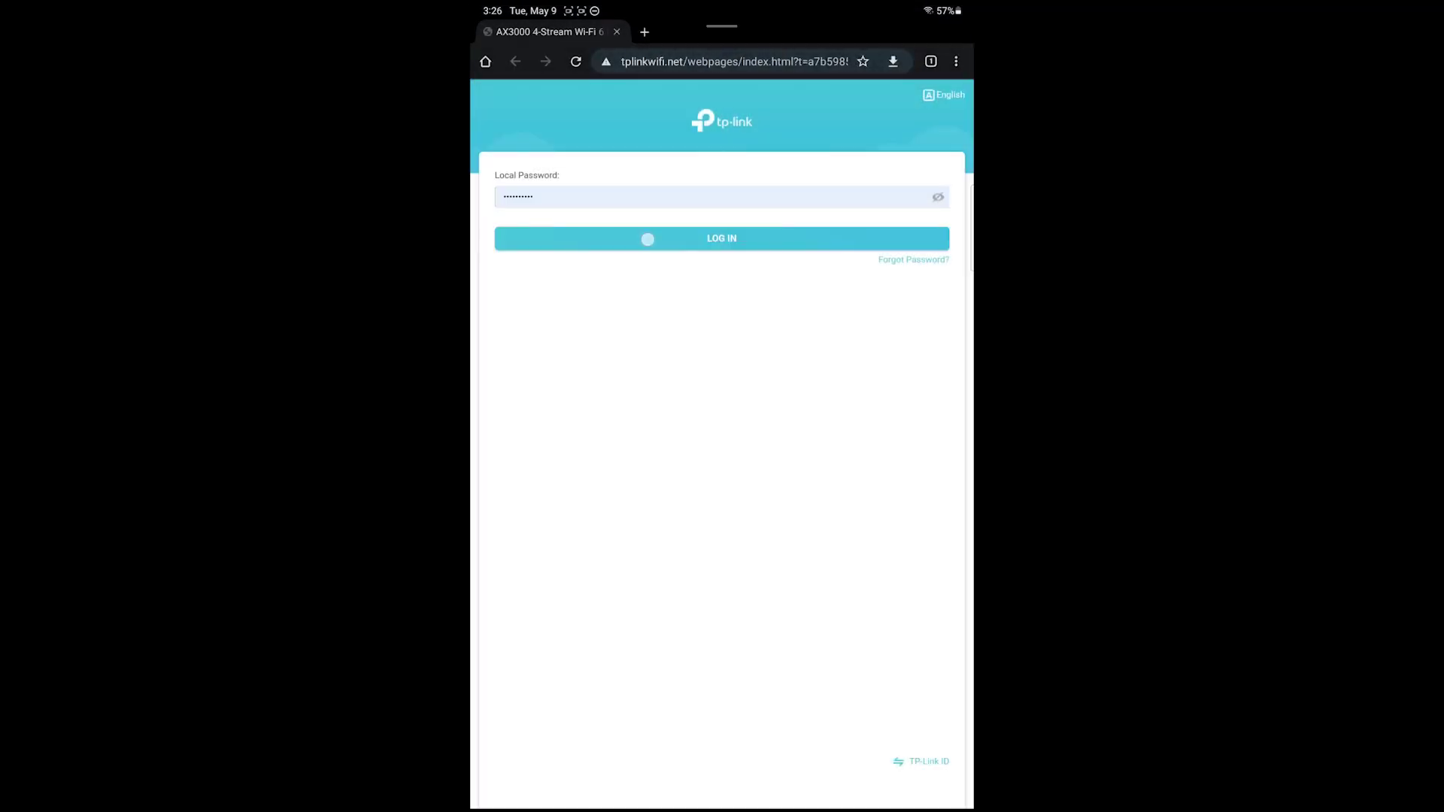
click(721, 238)
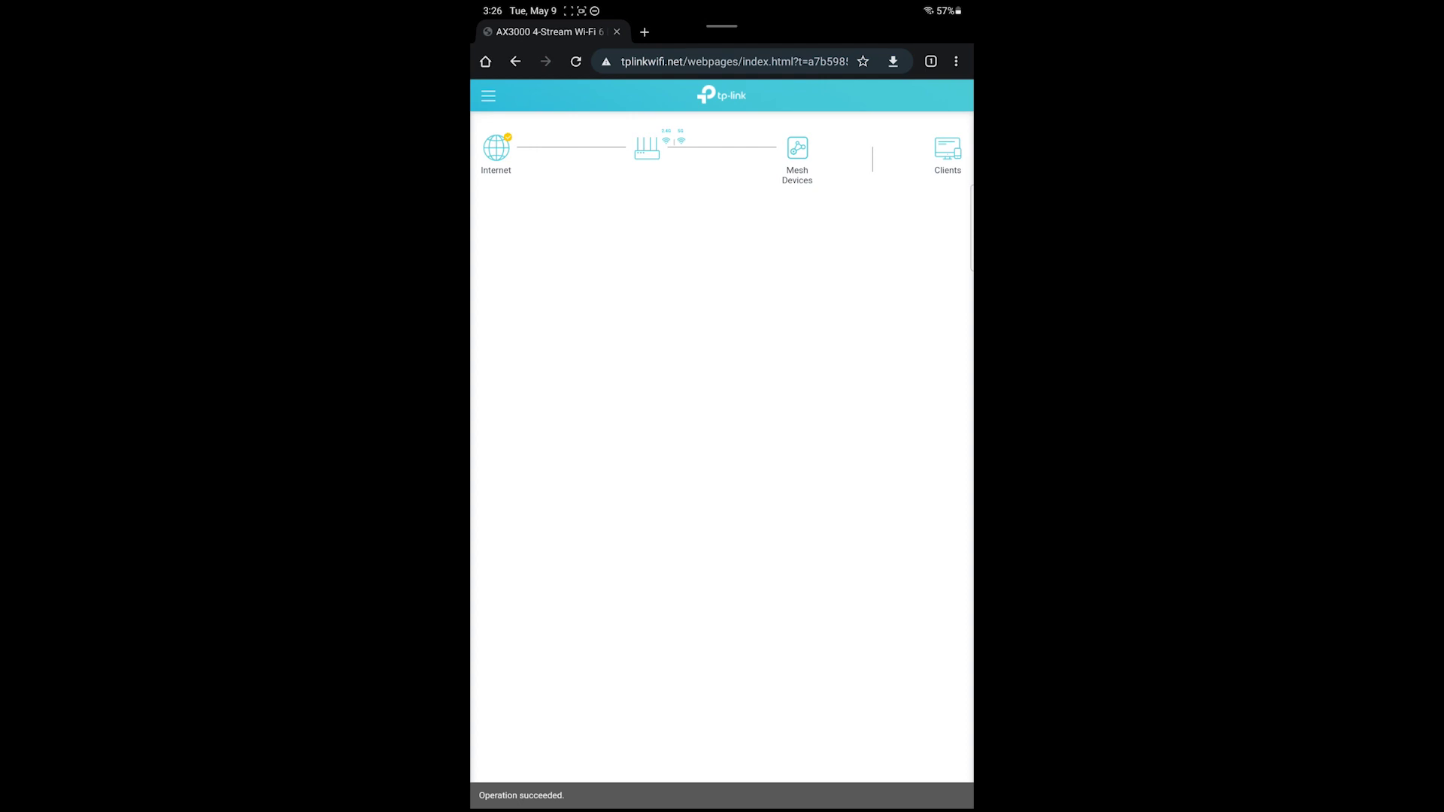
View Internet status, install the available firmware update, and dismiss the success message
click(498, 149)
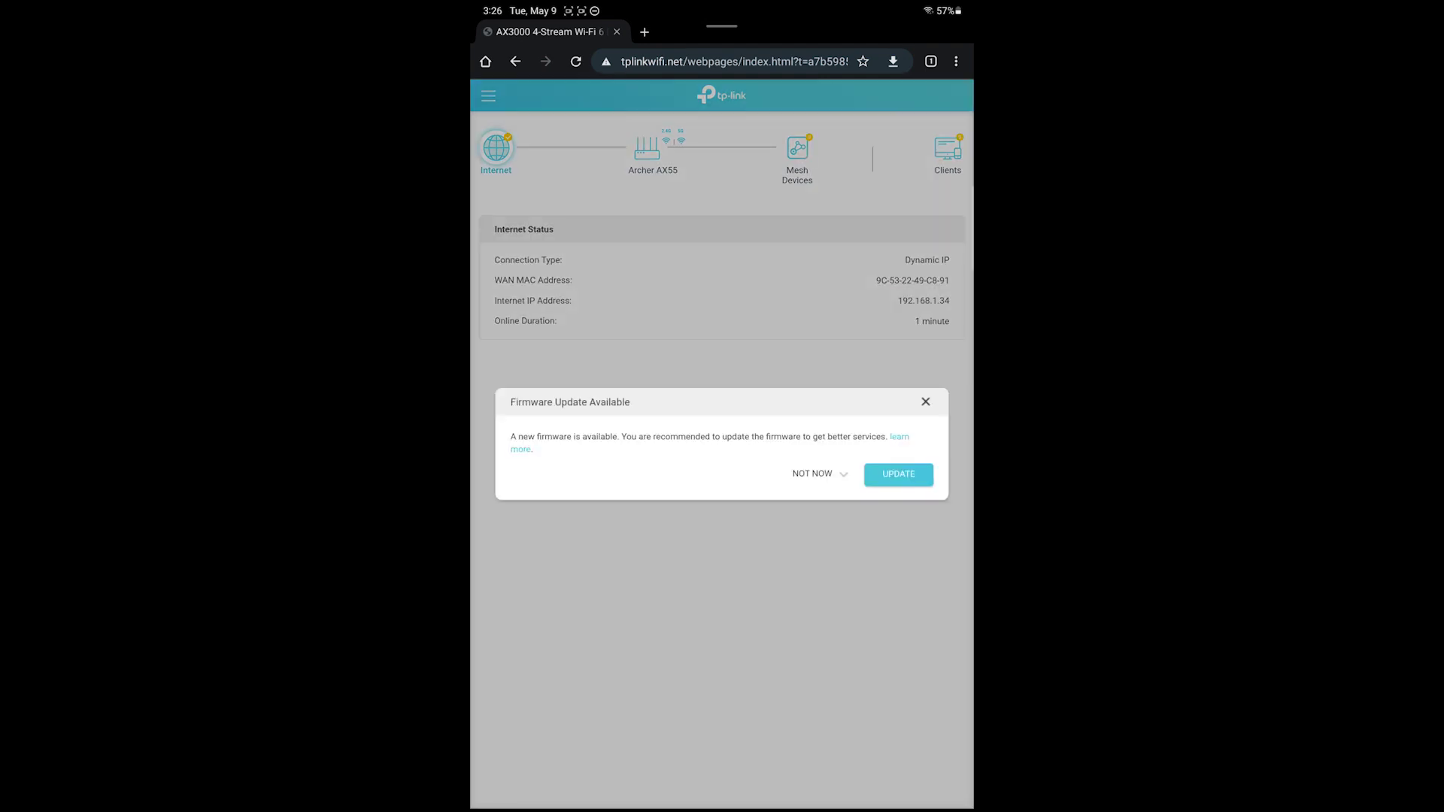
click(898, 474)
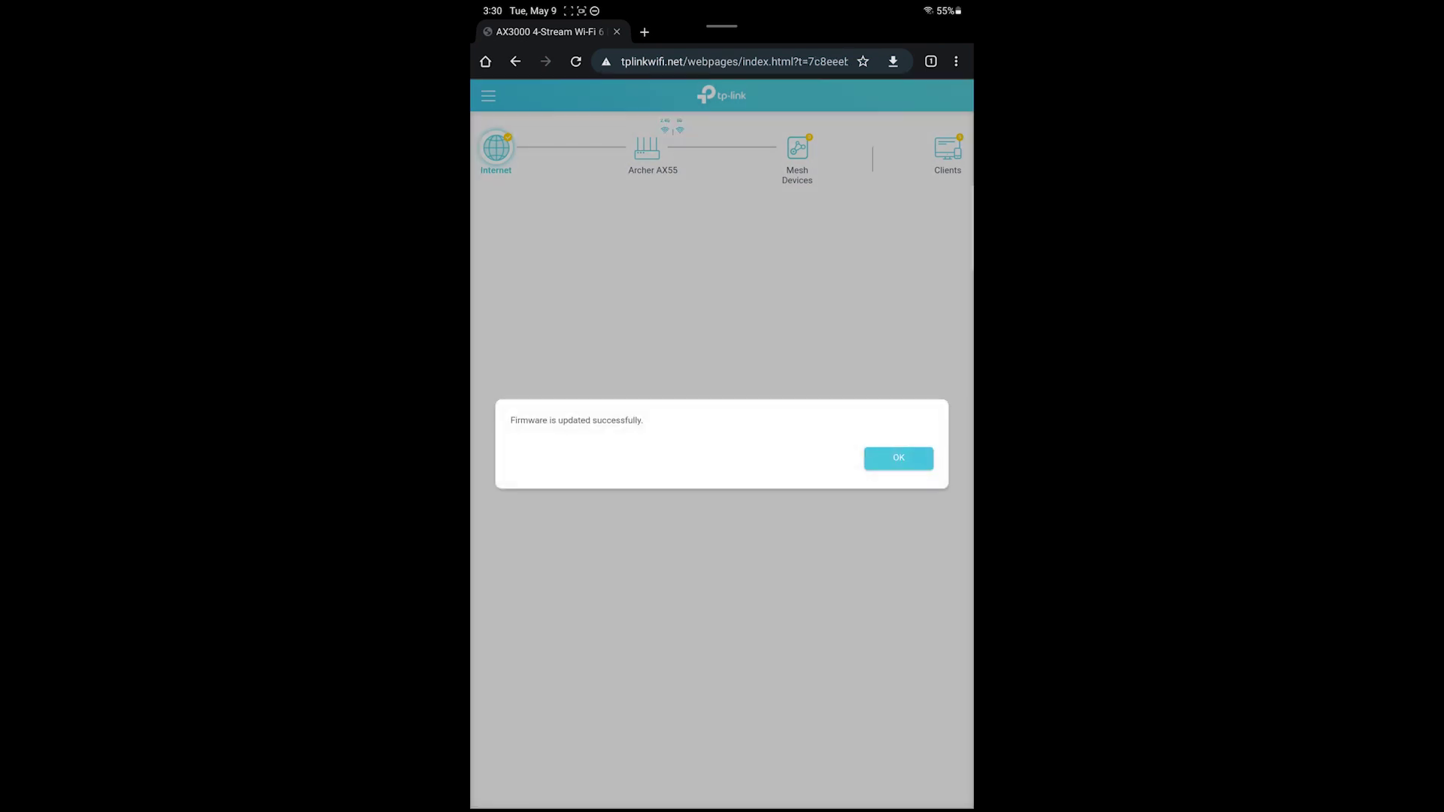
click(898, 456)
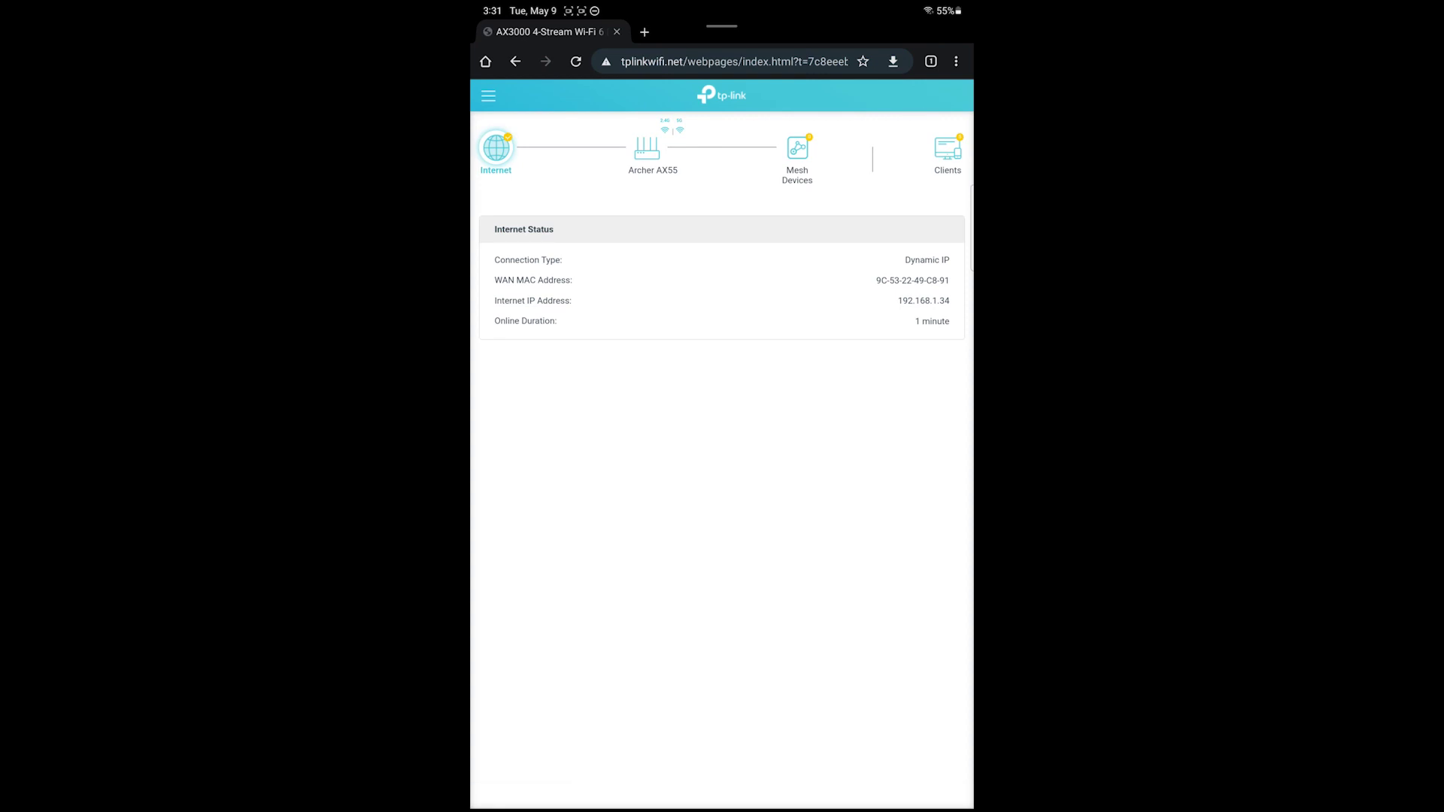
Browse the Advanced and Wireless menus, then open the EasyMesh page showing Main Router mode
click(487, 95)
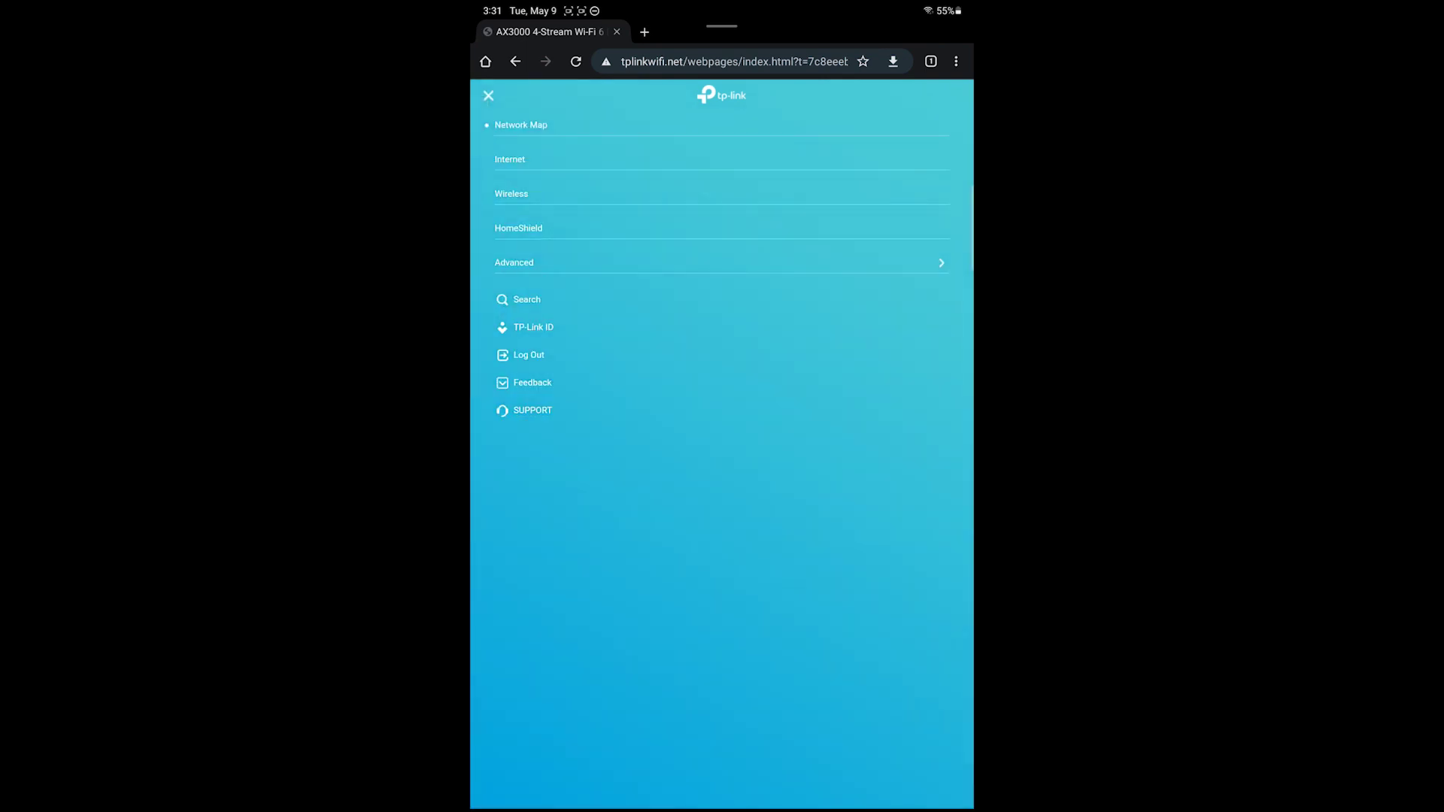
click(514, 262)
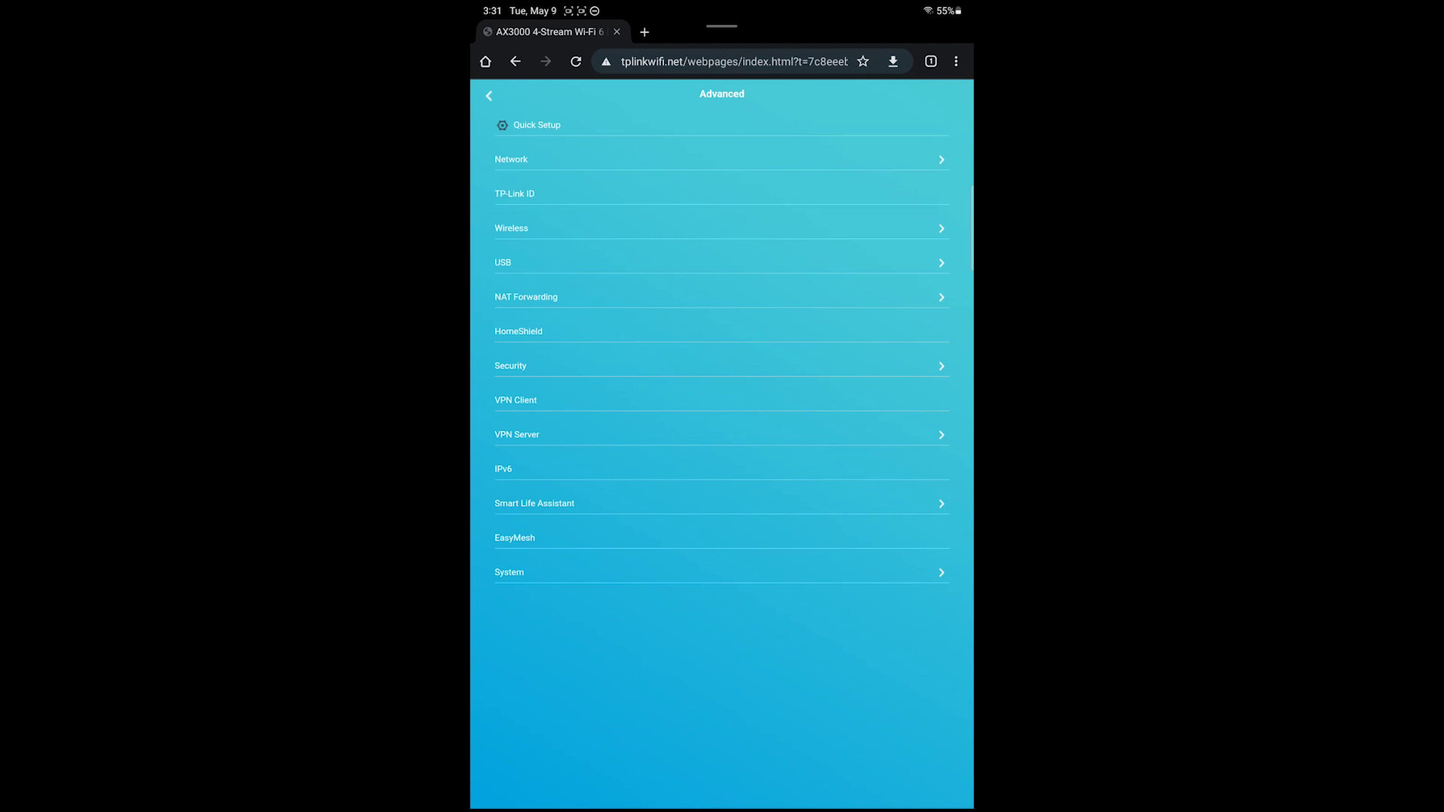
click(490, 96)
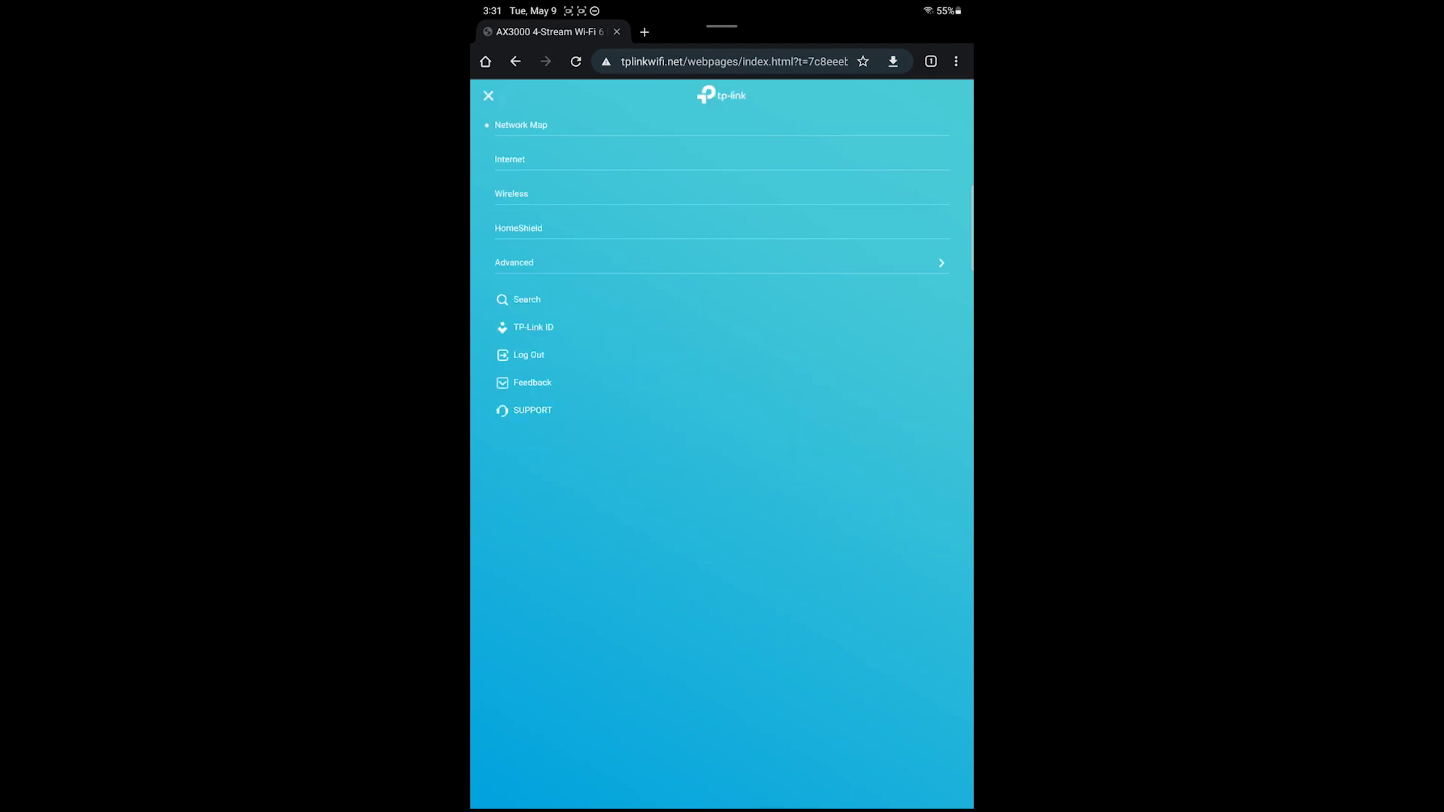
click(510, 193)
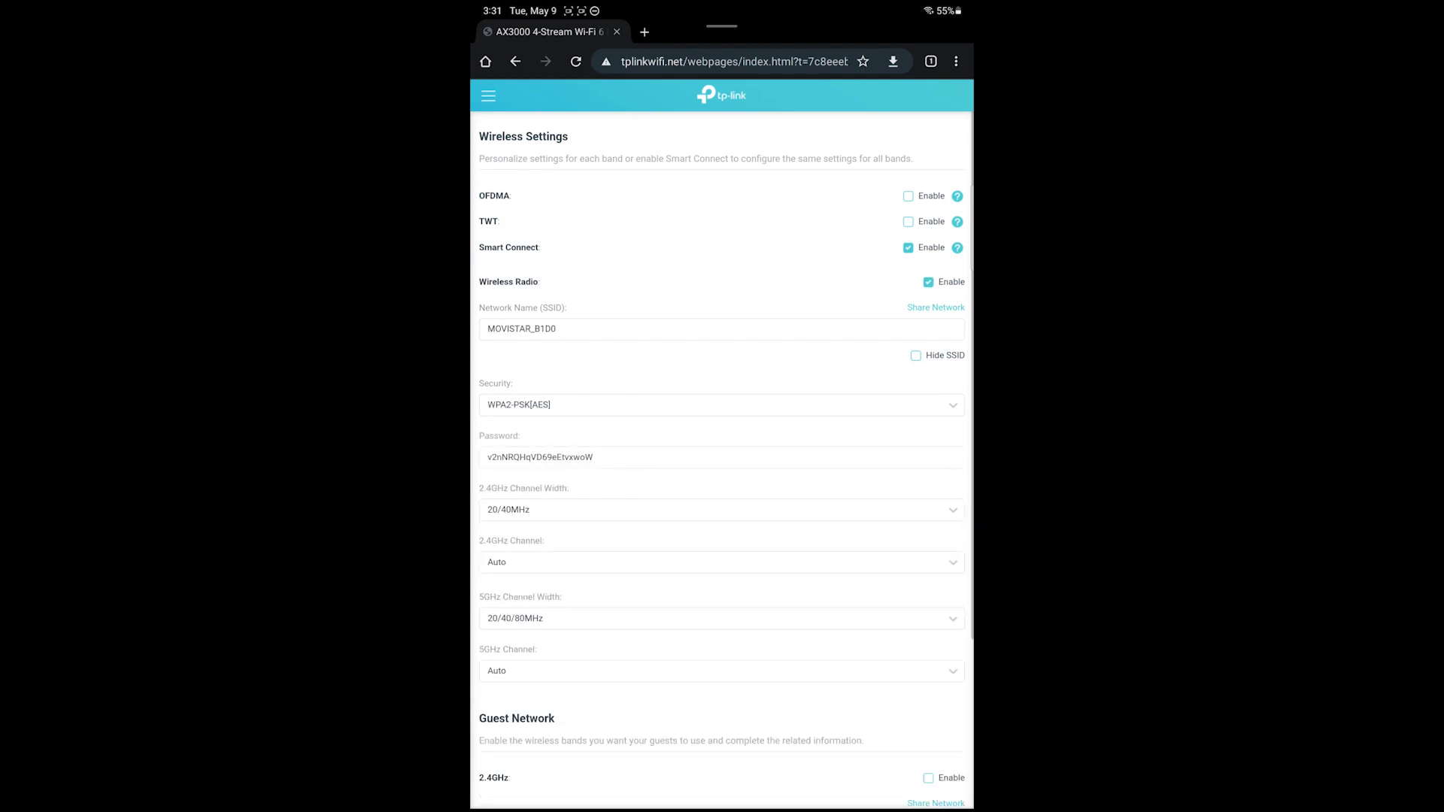
click(487, 94)
click(519, 301)
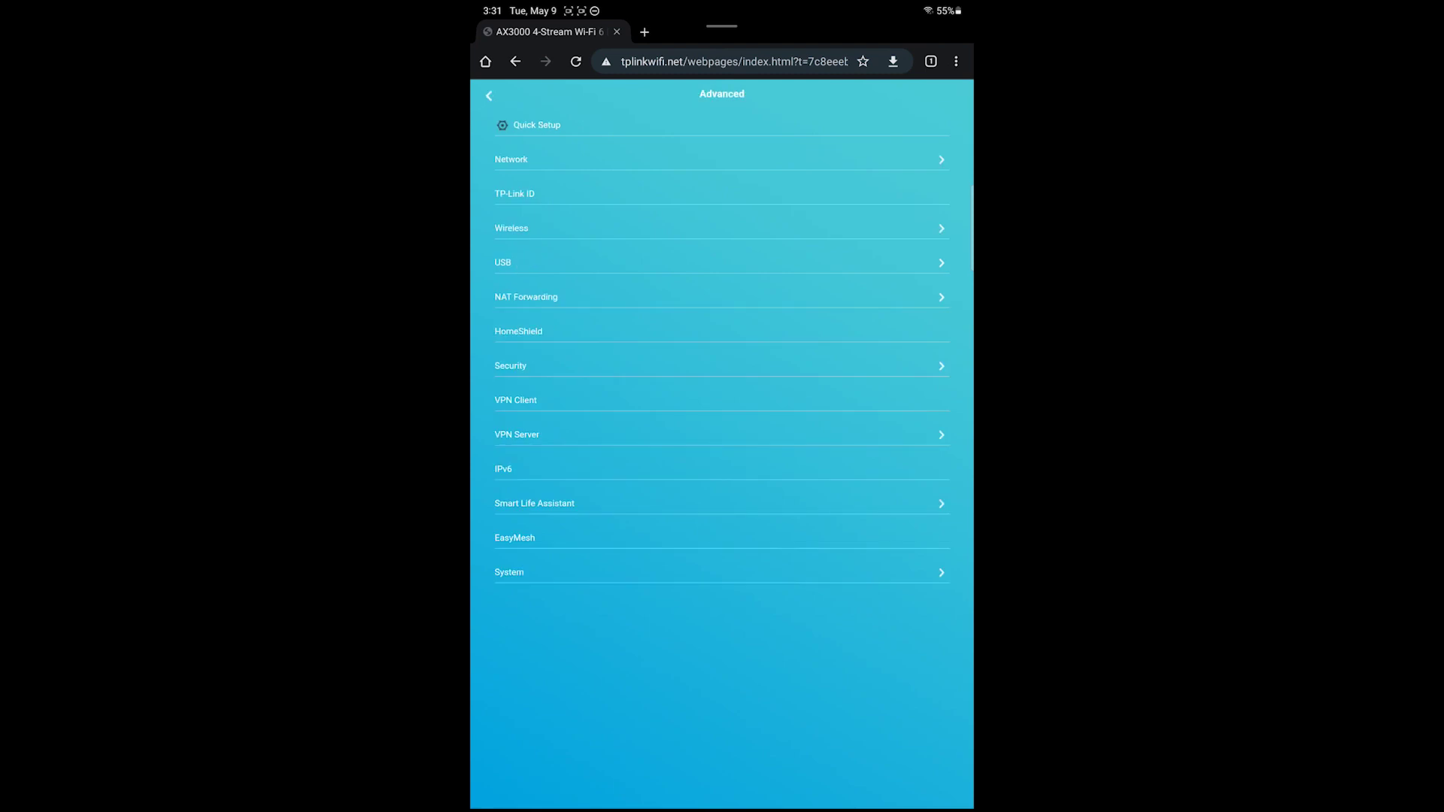
click(511, 228)
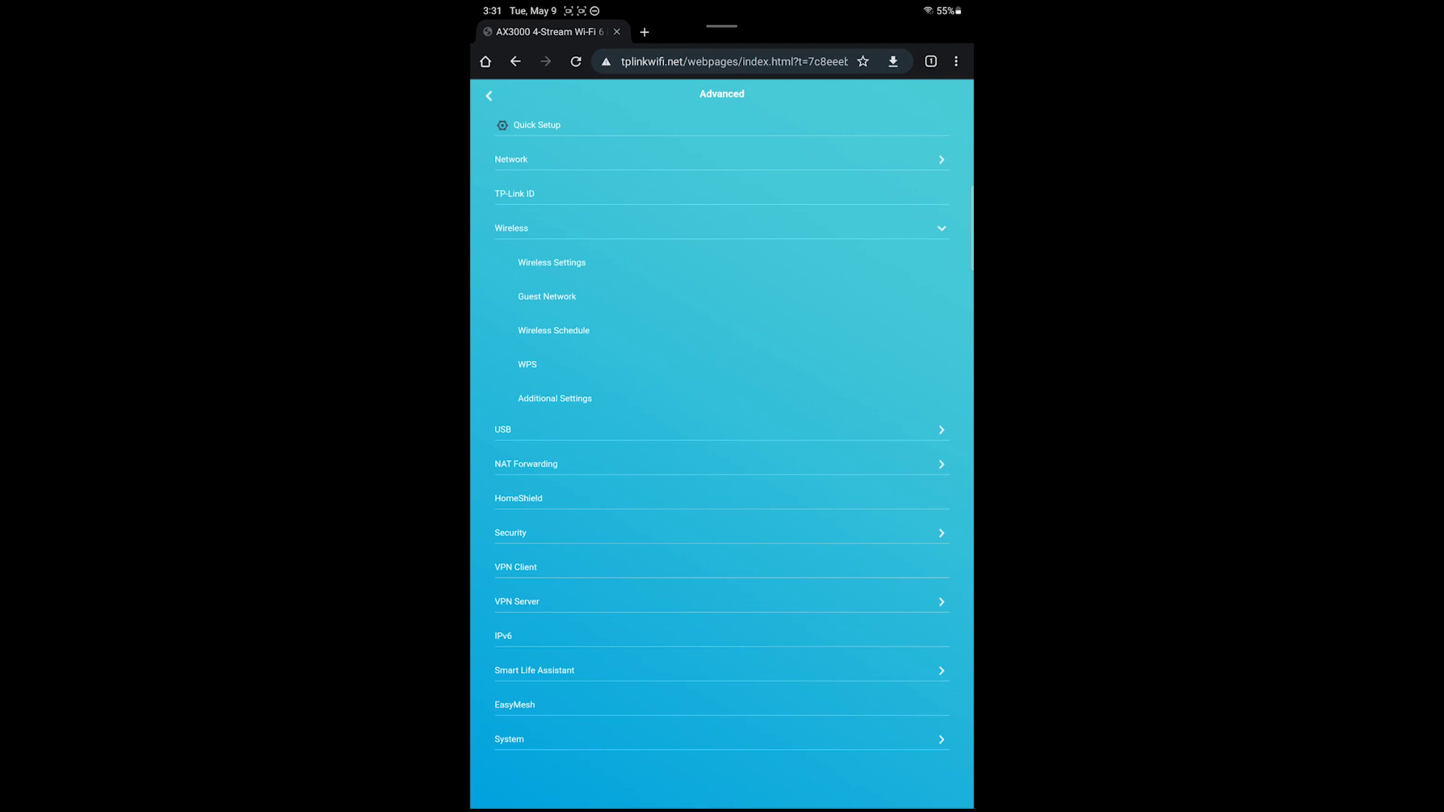
click(514, 704)
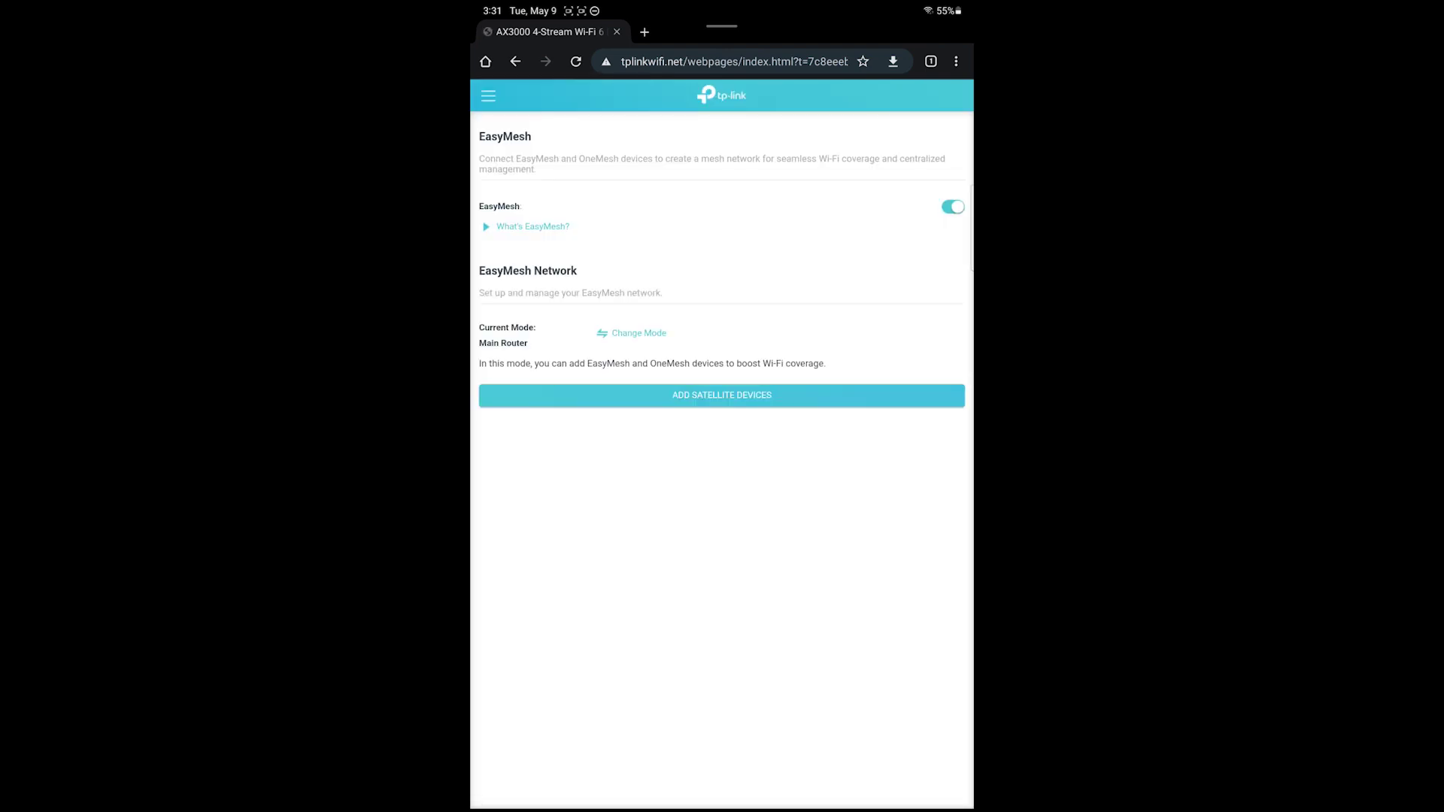
Add a TP-Link Router as the satellite type and acknowledge the preparation steps to start searching
click(581, 391)
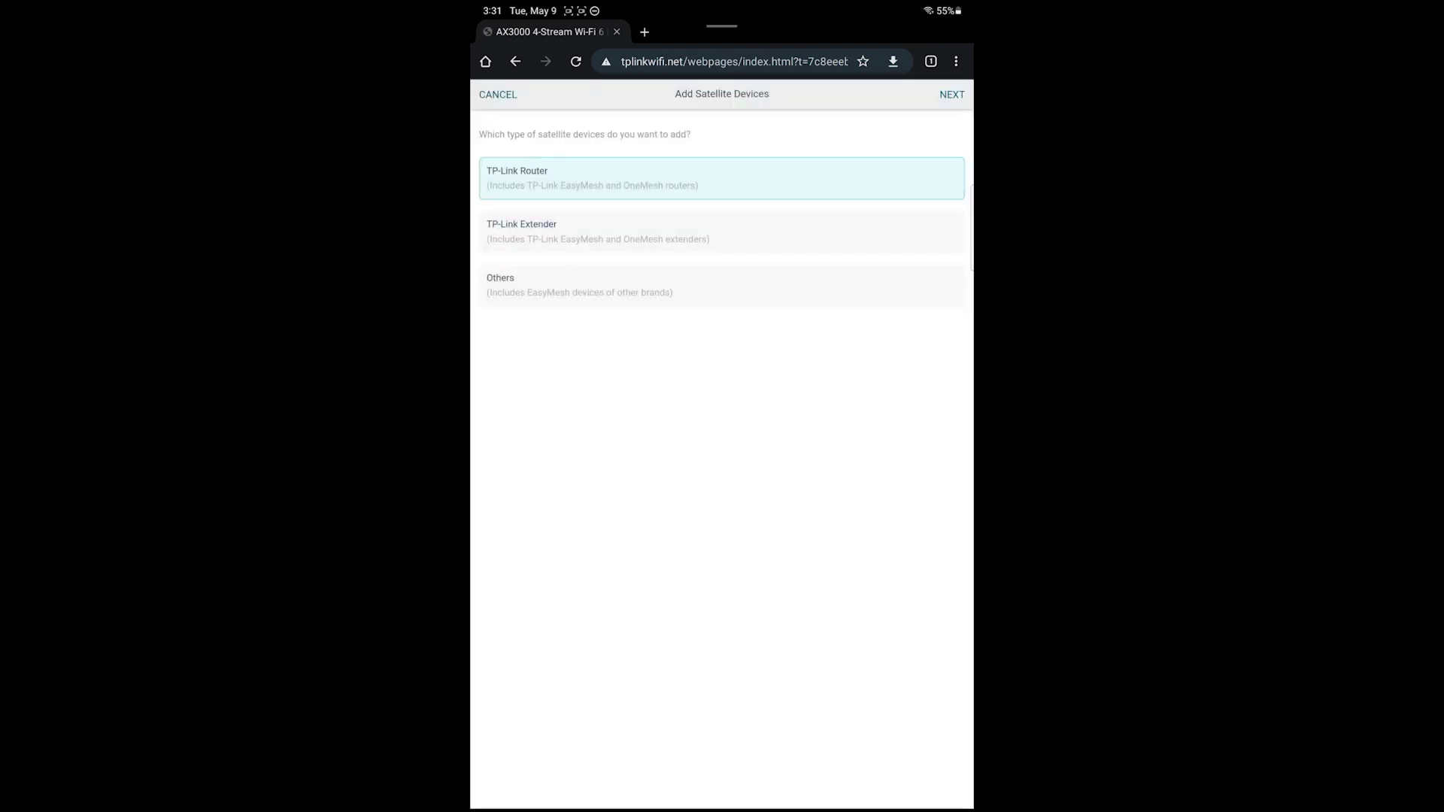
click(722, 178)
click(953, 94)
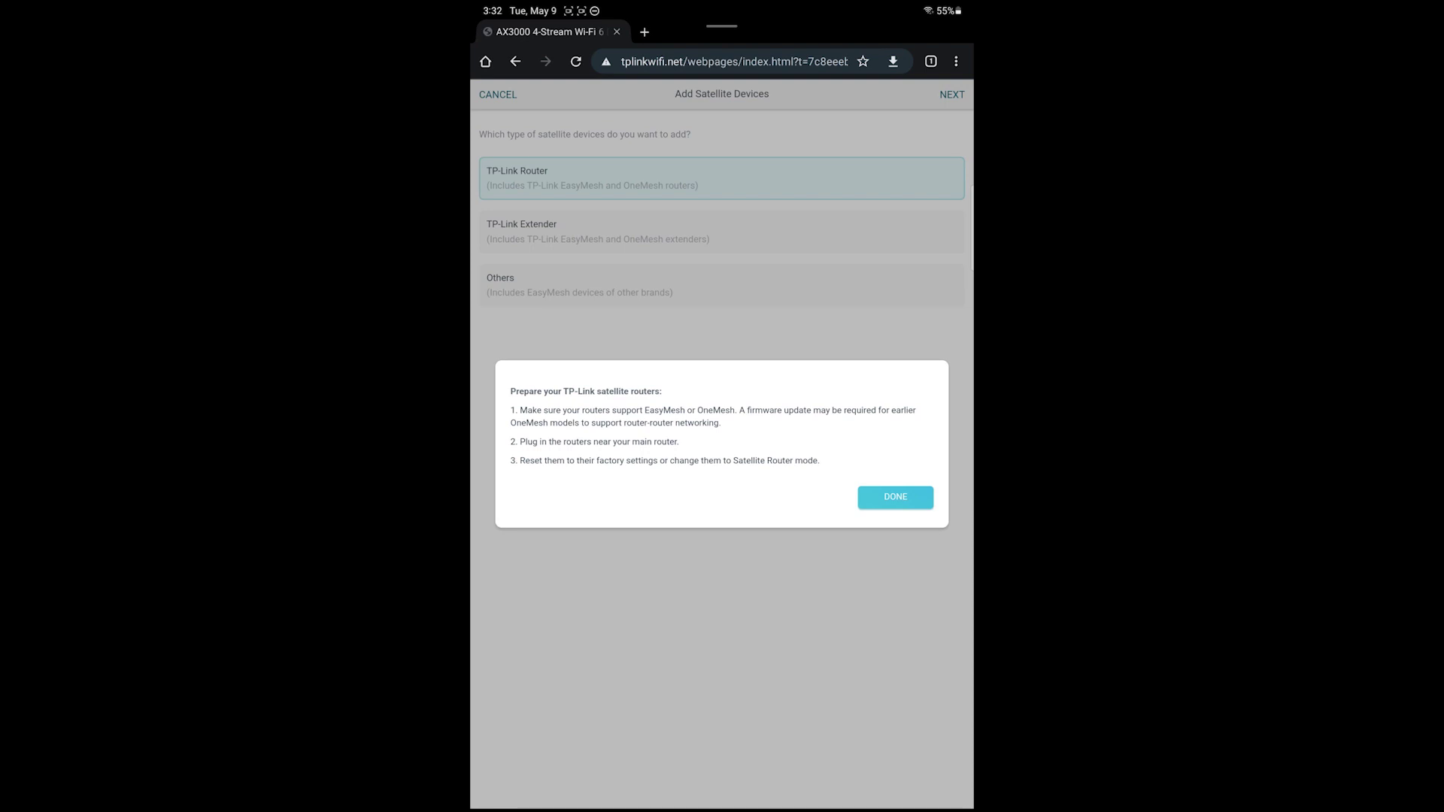
click(895, 496)
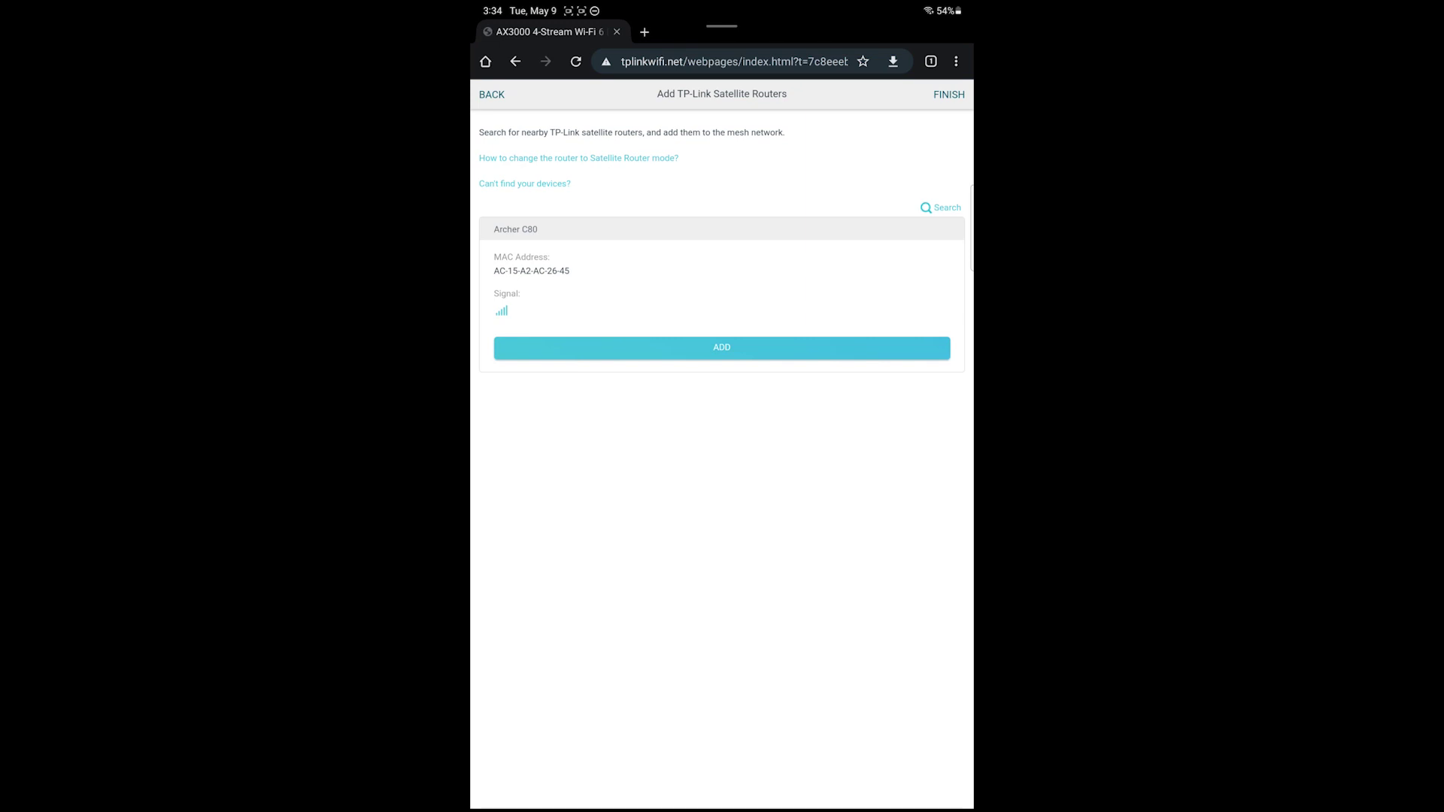
Rerun the satellite search, then add the found Archer C80 to the EasyMesh network
click(493, 93)
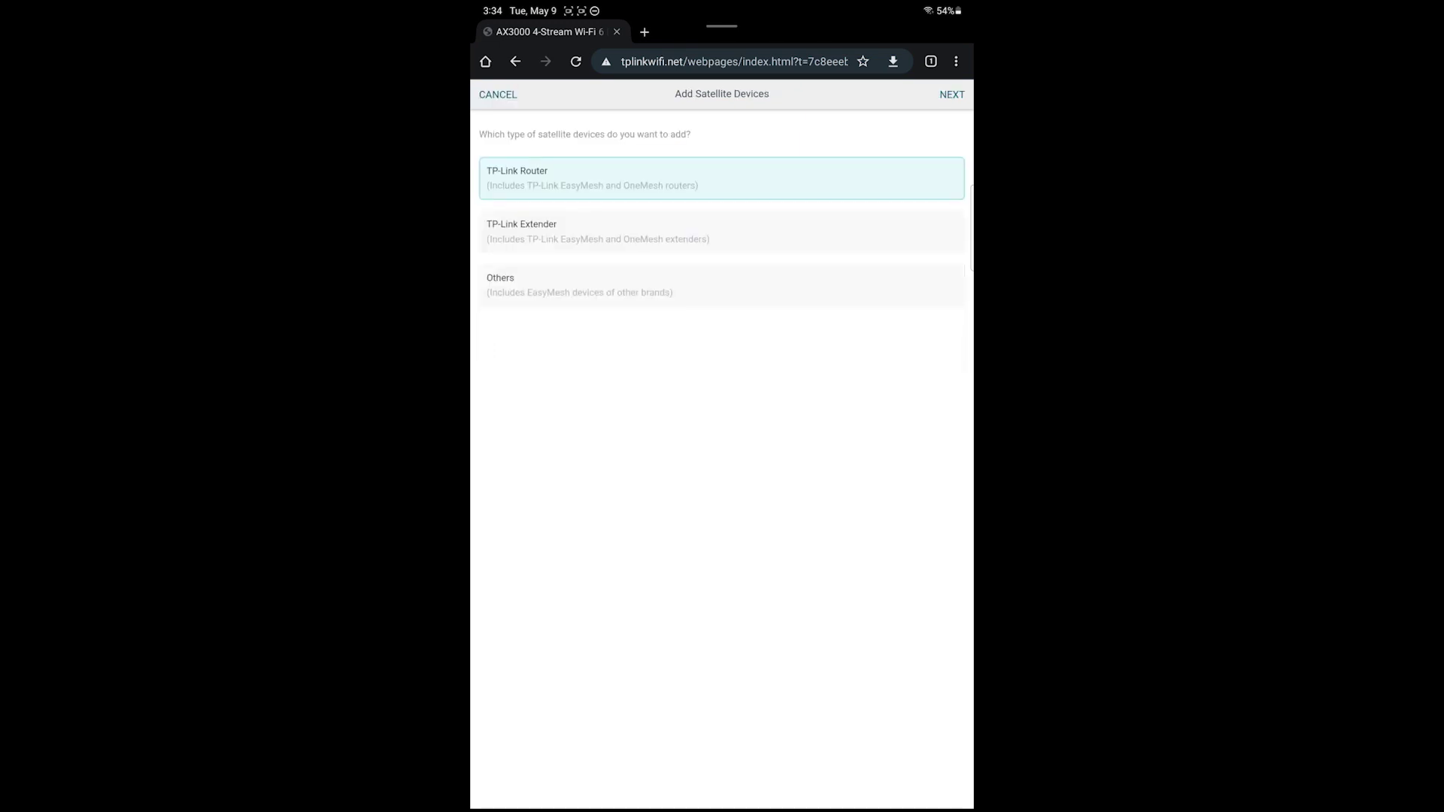
click(951, 94)
click(899, 500)
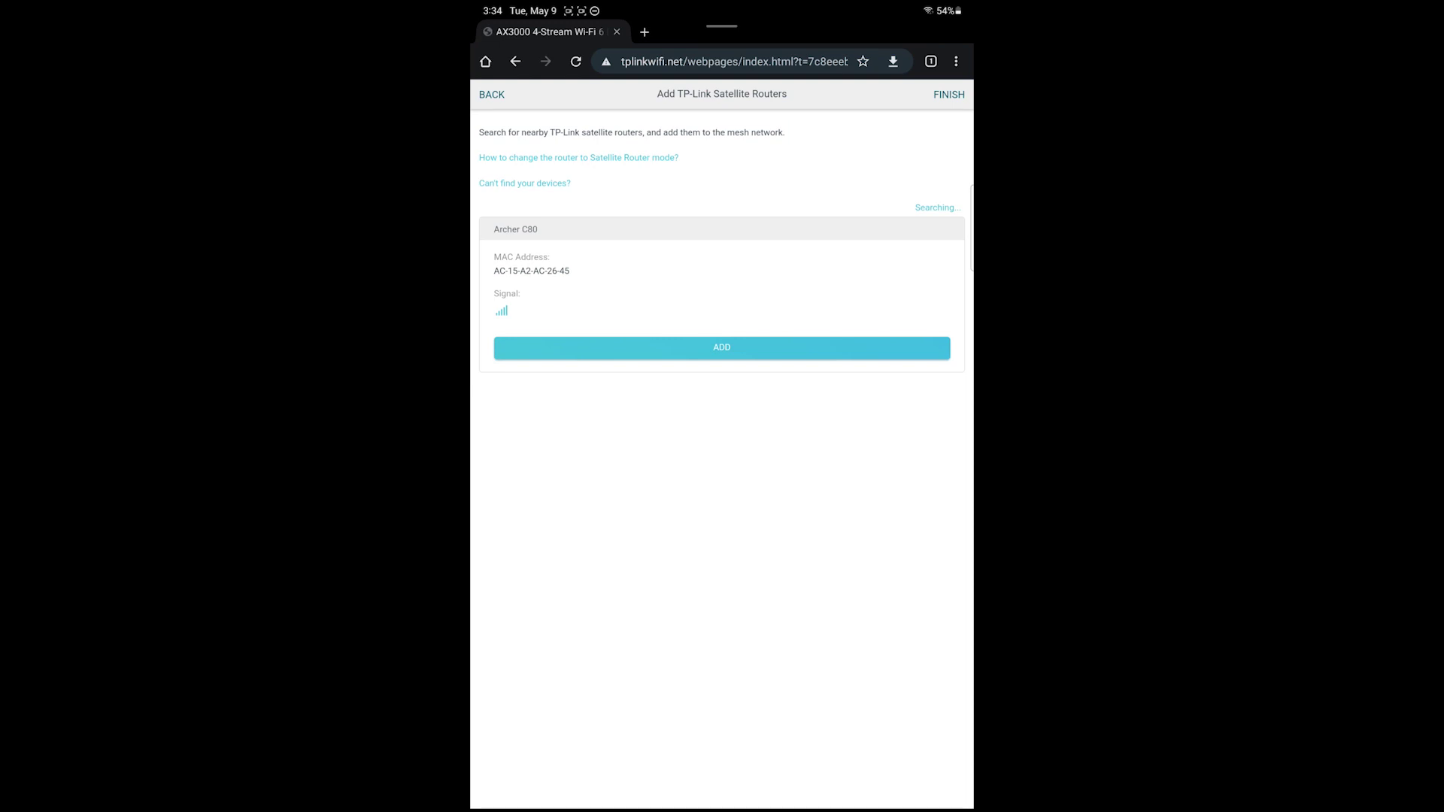
click(880, 346)
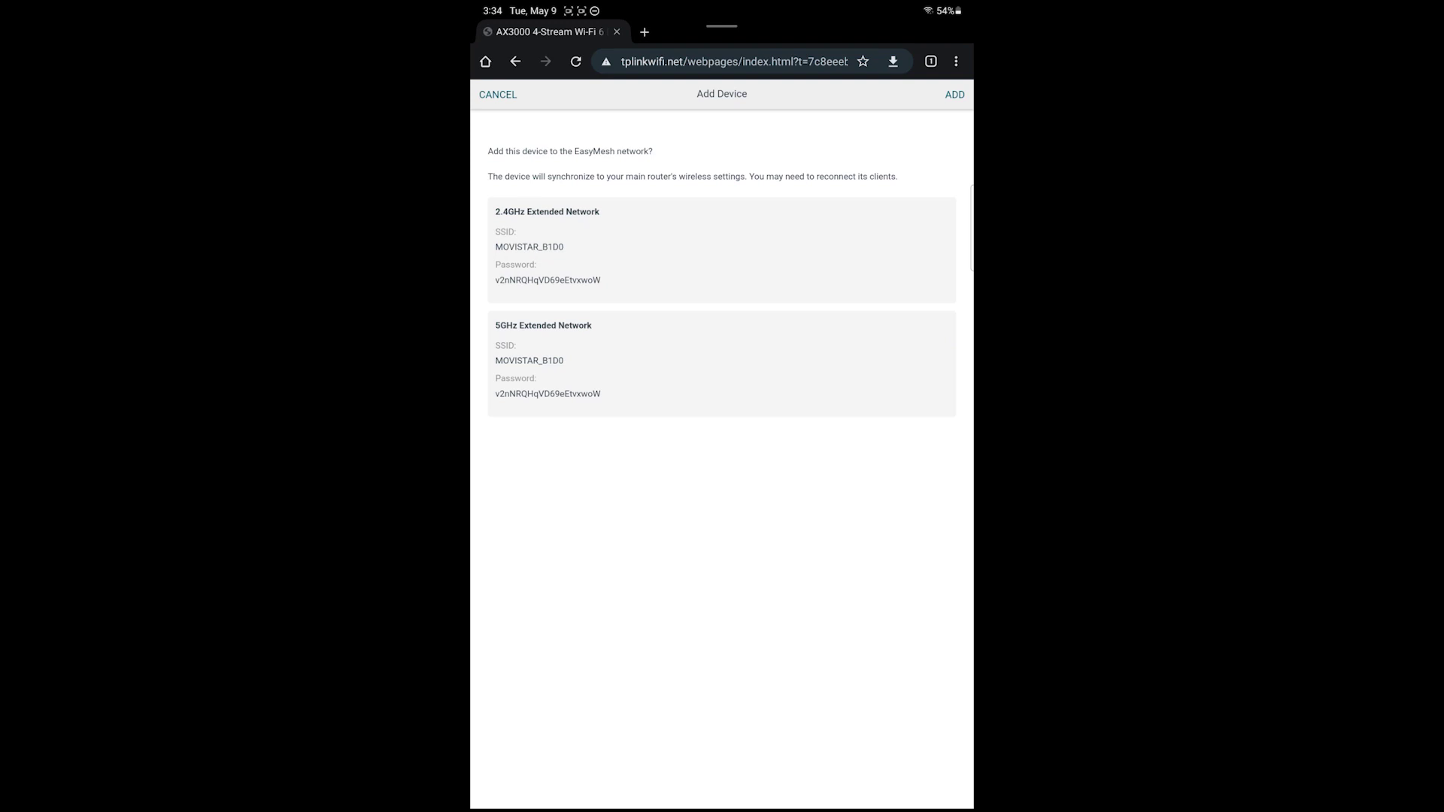
click(955, 93)
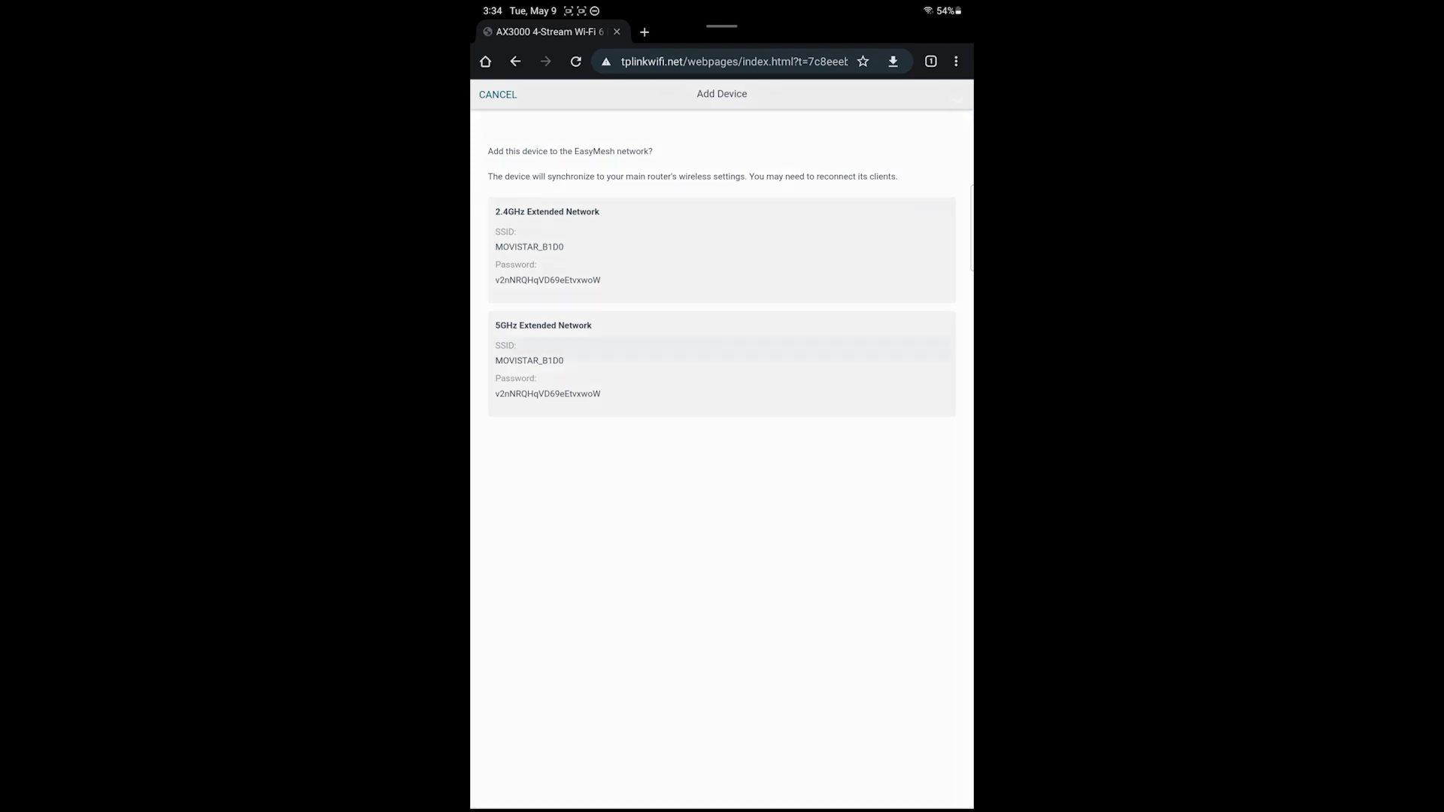